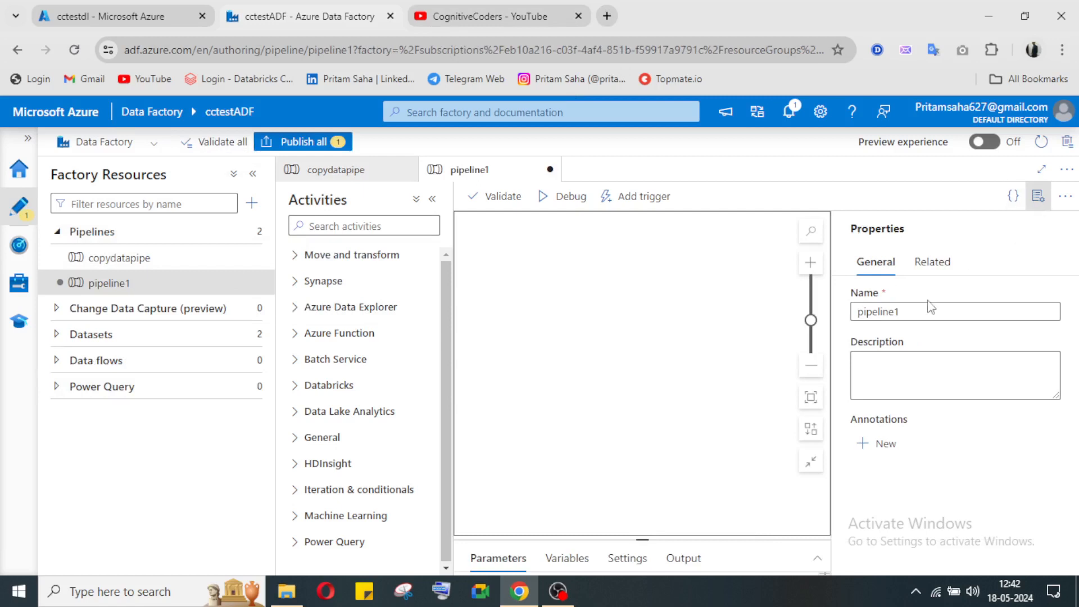
- Rename the new pipeline to deletepipeline and close its properties
{"action": "left_click", "coordinate": [910, 310]}
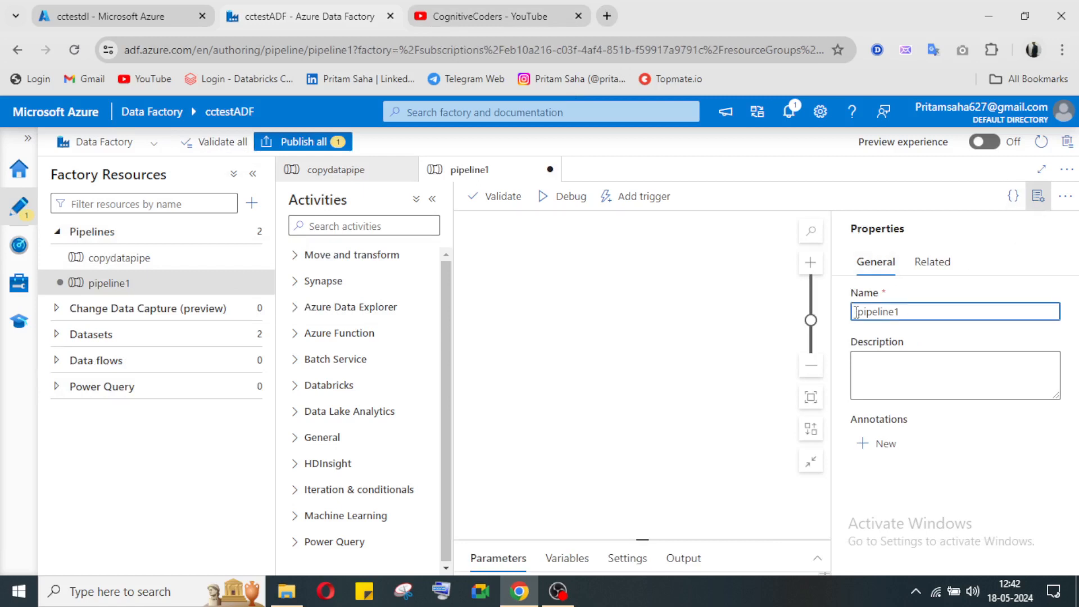
{"action": "type", "text": "delete"}
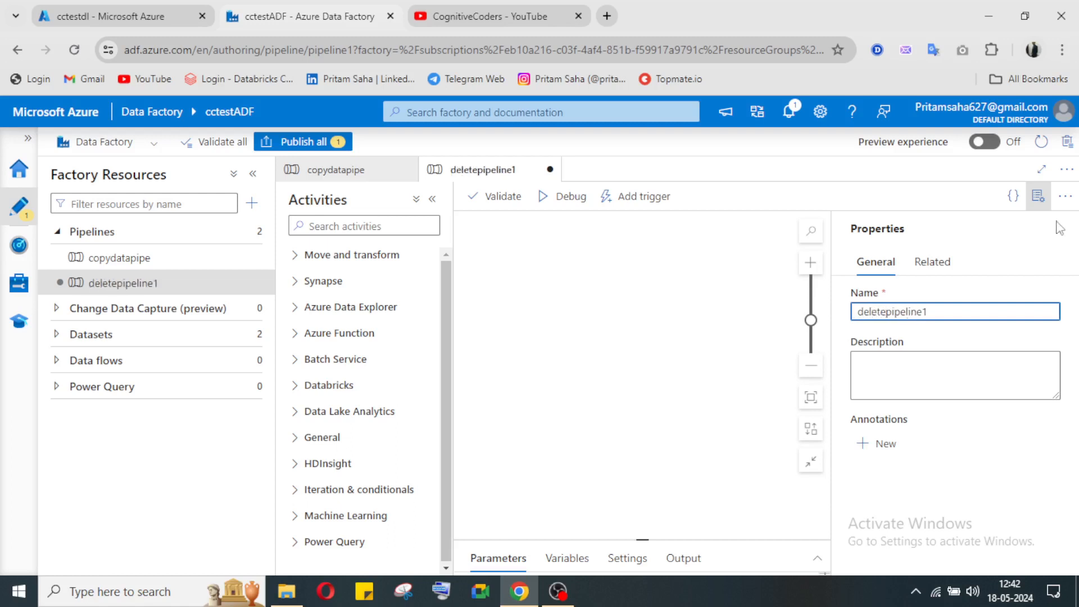
{"action": "key", "text": "End"}
{"action": "key", "text": "BackSpace"}
{"action": "left_click", "coordinate": [1037, 196]}
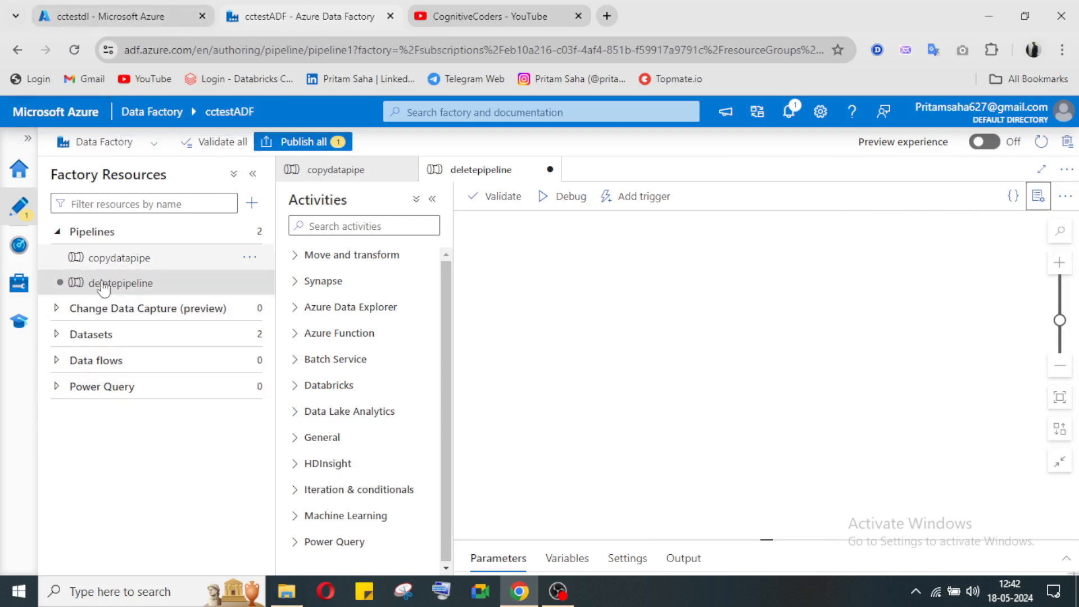
{"action": "left_click", "coordinate": [128, 284]}
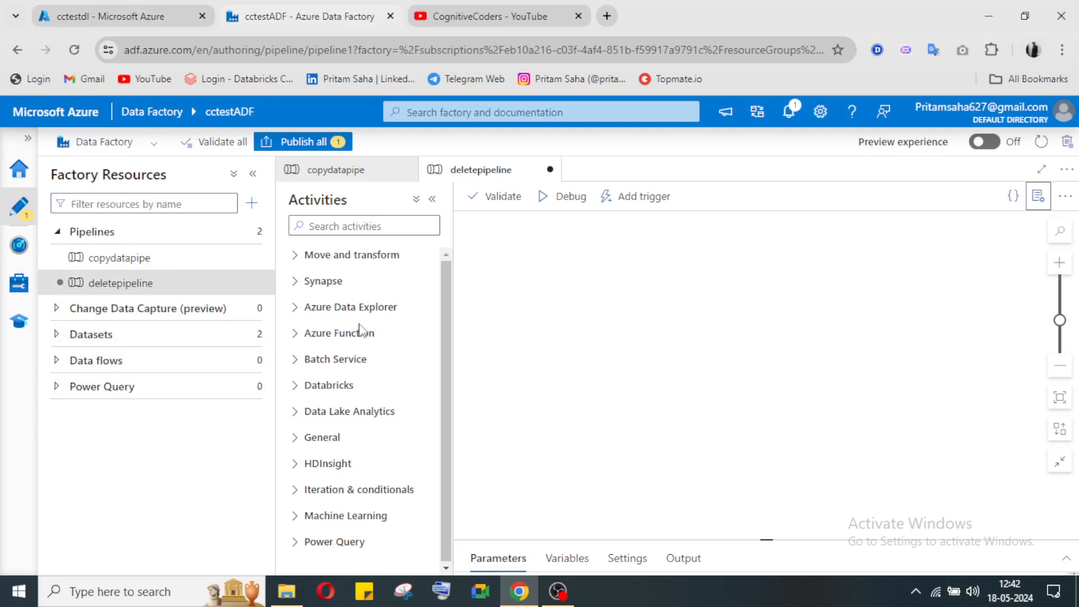
- Switch to the Azure portal and open the container list of the cctestdl storage account
{"action": "left_click", "coordinate": [139, 16]}
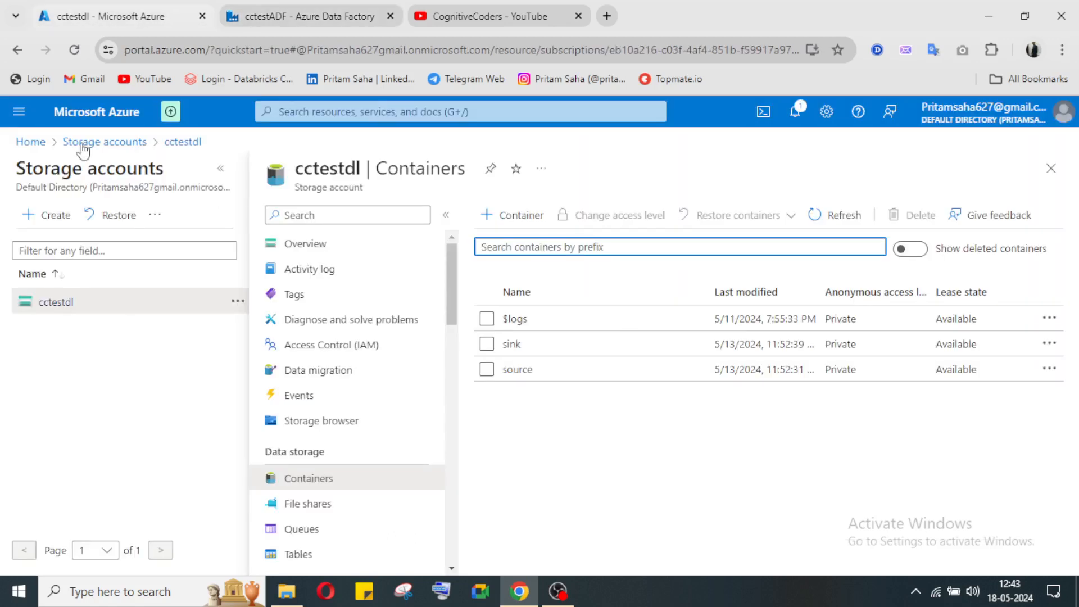
{"action": "left_click", "coordinate": [35, 143]}
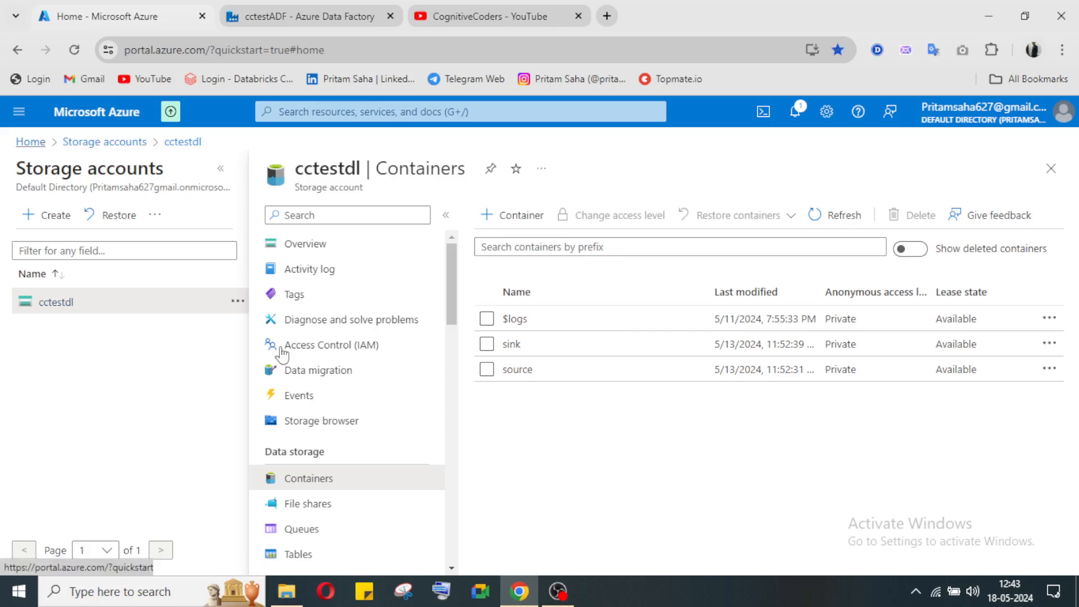
{"action": "scroll", "coordinate": [168, 506], "scroll_direction": "down", "scroll_amount": 2}
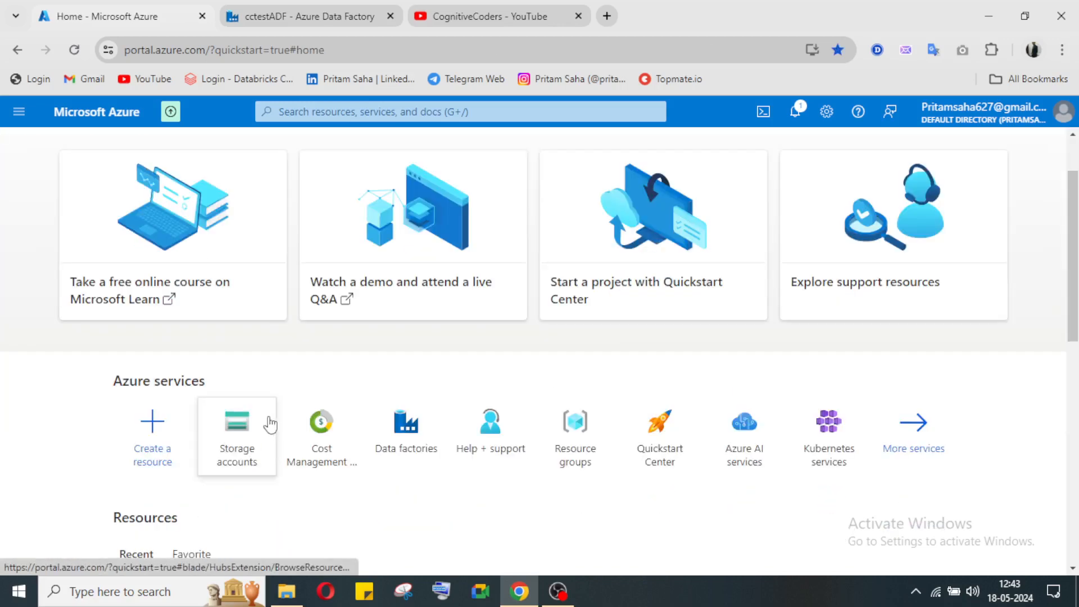
{"action": "left_click", "coordinate": [269, 443]}
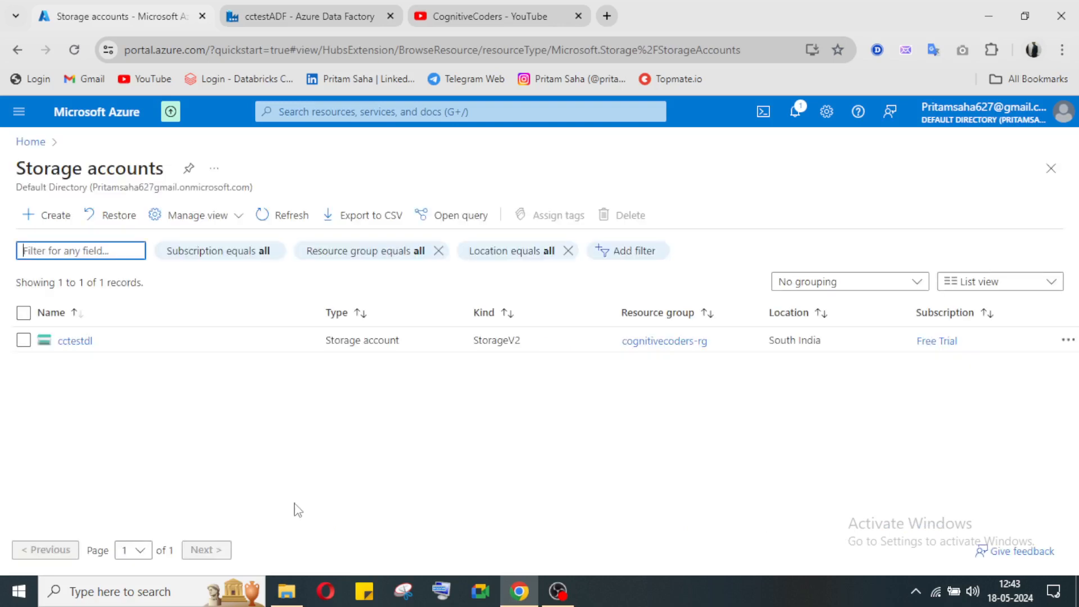
{"action": "left_click", "coordinate": [75, 341]}
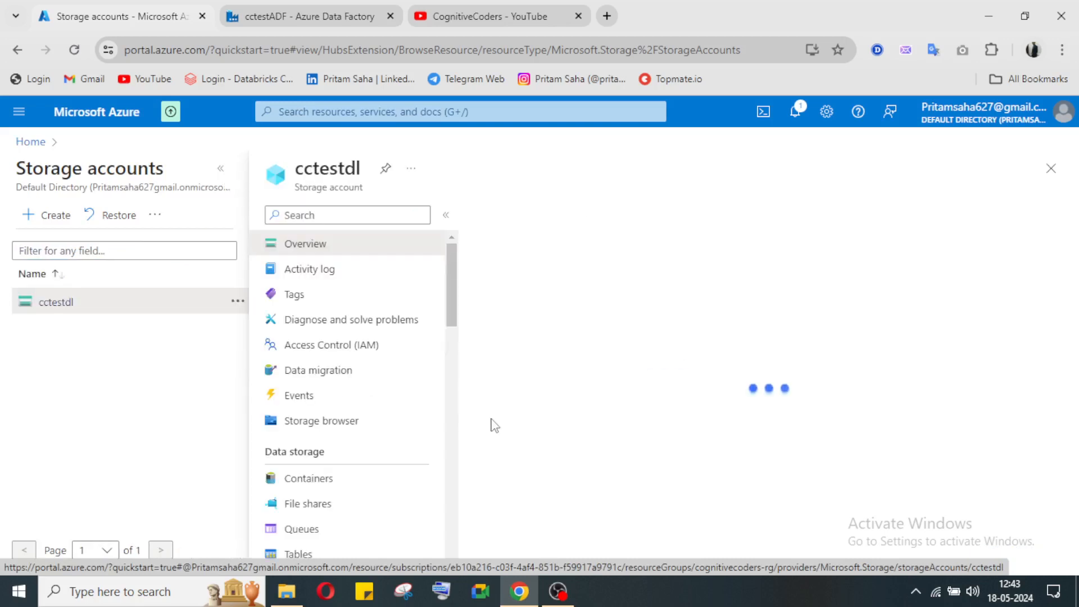
{"action": "left_click", "coordinate": [371, 478]}
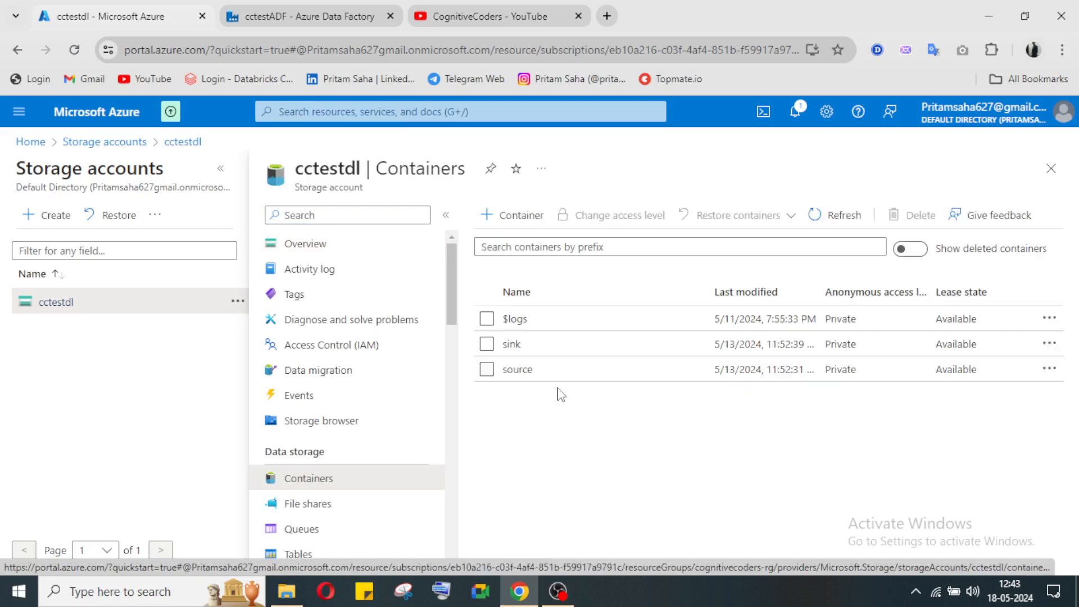
- Return to the cctestdl containers and open the source container to view its files
{"action": "left_click", "coordinate": [513, 343]}
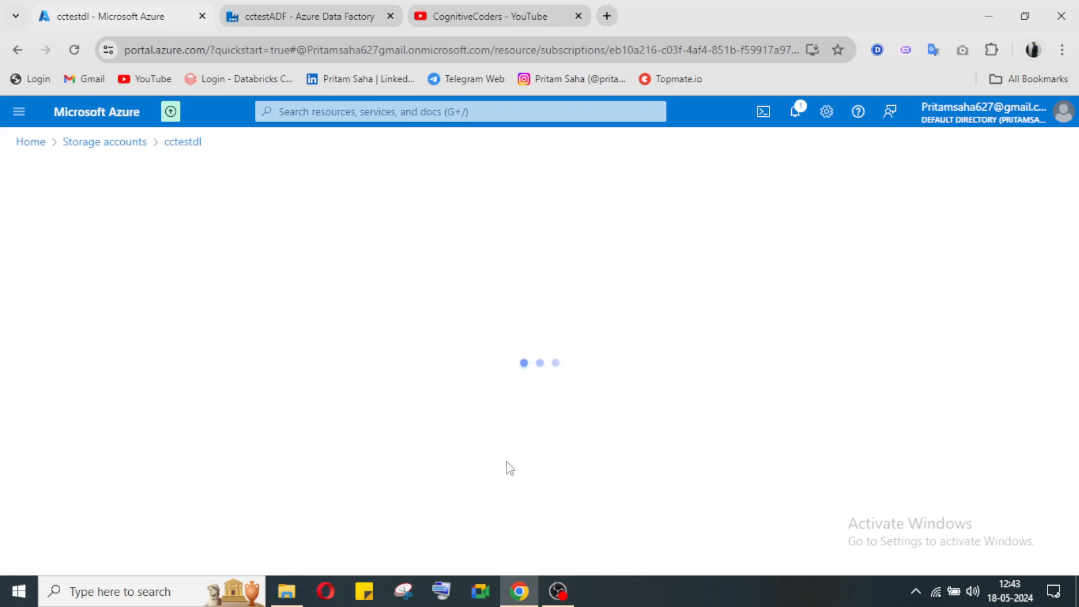
{"action": "left_click", "coordinate": [125, 147]}
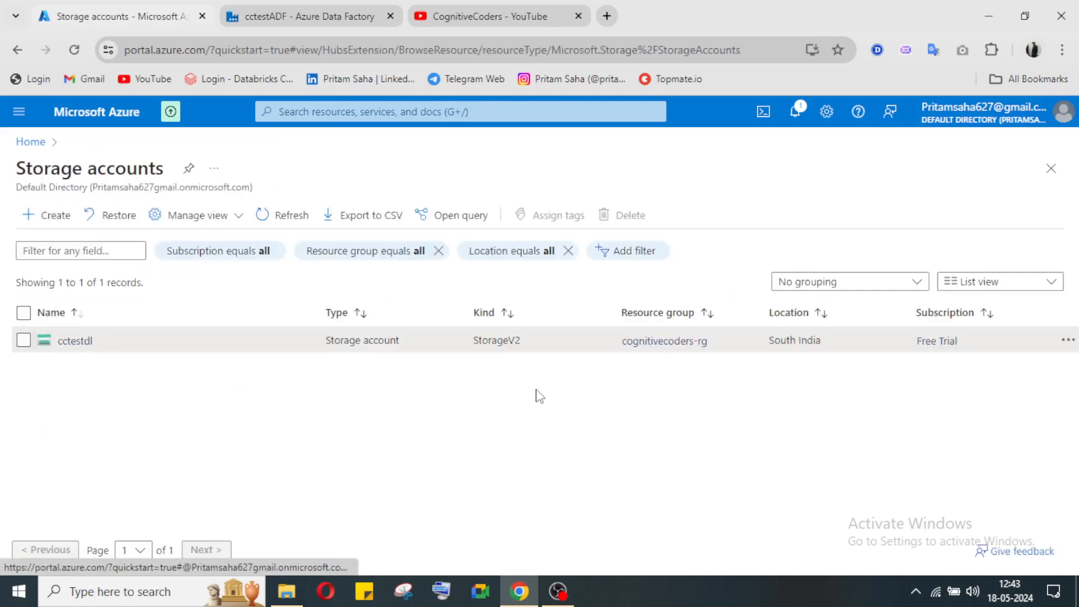
{"action": "left_click", "coordinate": [61, 341]}
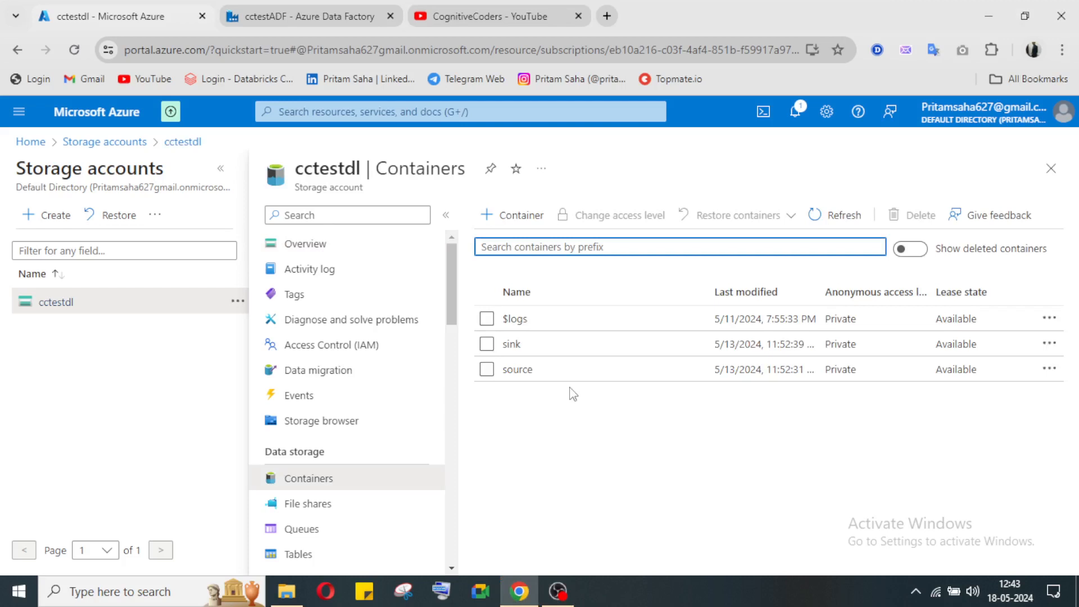
{"action": "left_click", "coordinate": [541, 370]}
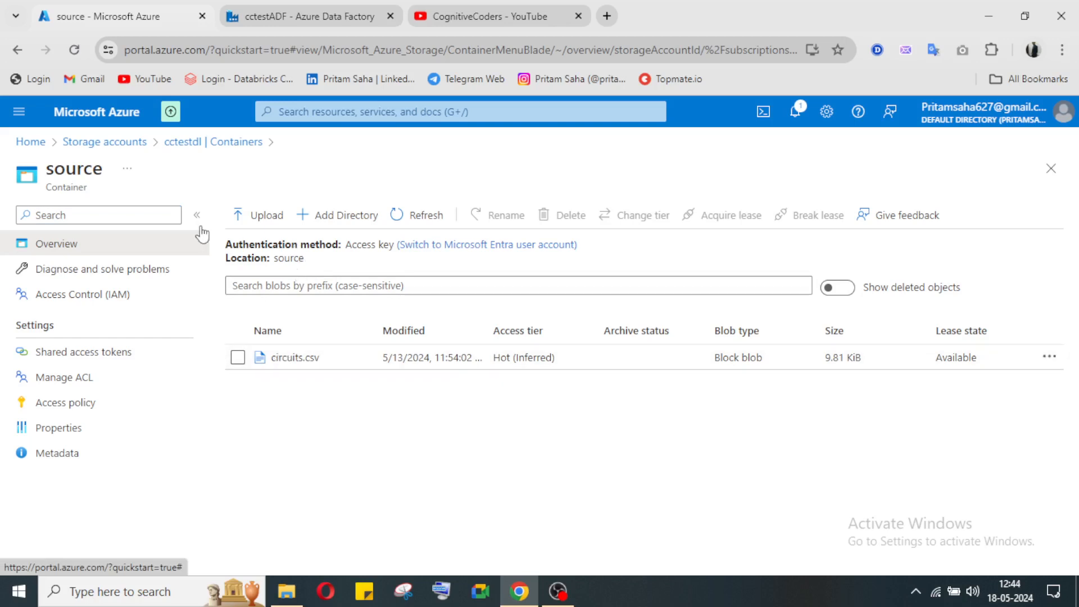
- Switch back to Azure Data Factory and add a Delete activity from the General group to deletepipeline
{"action": "left_click", "coordinate": [304, 18]}
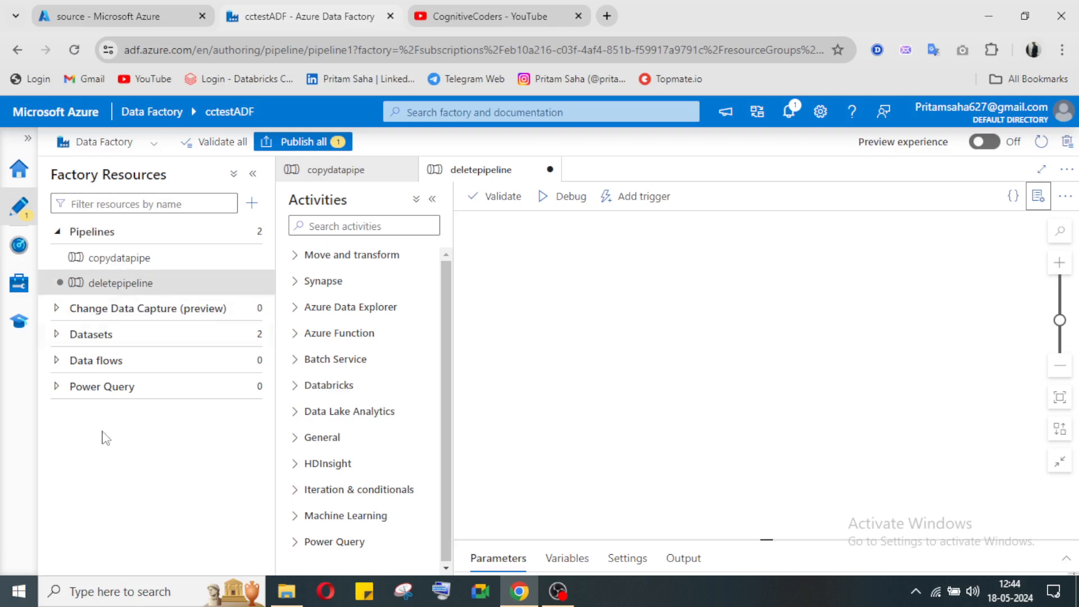
{"action": "left_click", "coordinate": [313, 443]}
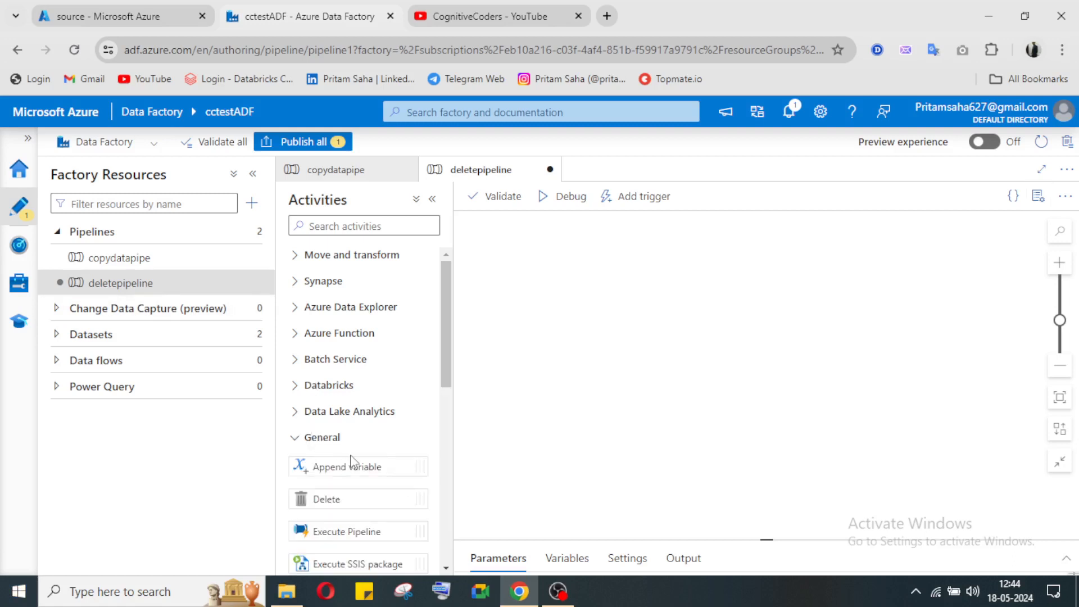
{"action": "scroll", "coordinate": [352, 472], "scroll_direction": "down", "scroll_amount": 1}
{"action": "scroll", "coordinate": [323, 419], "scroll_direction": "down", "scroll_amount": 1}
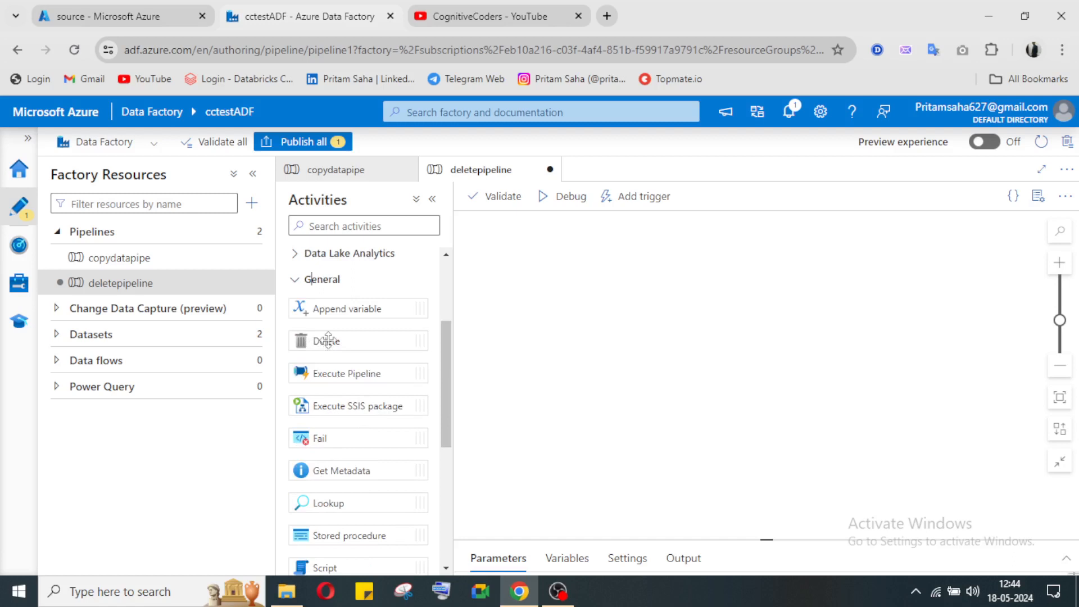
{"action": "left_click_drag", "start_coordinate": [326, 341], "coordinate": [711, 326]}
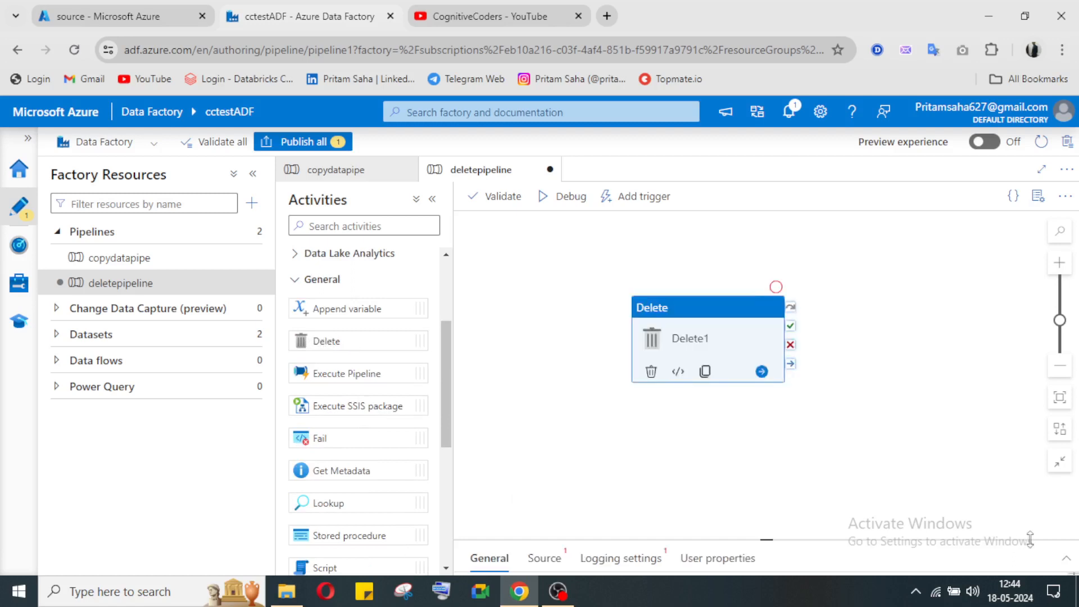
- Expand the Delete activity's configuration and review its general settings, such as name, description, timeout and retry
{"action": "left_click", "coordinate": [1065, 558]}
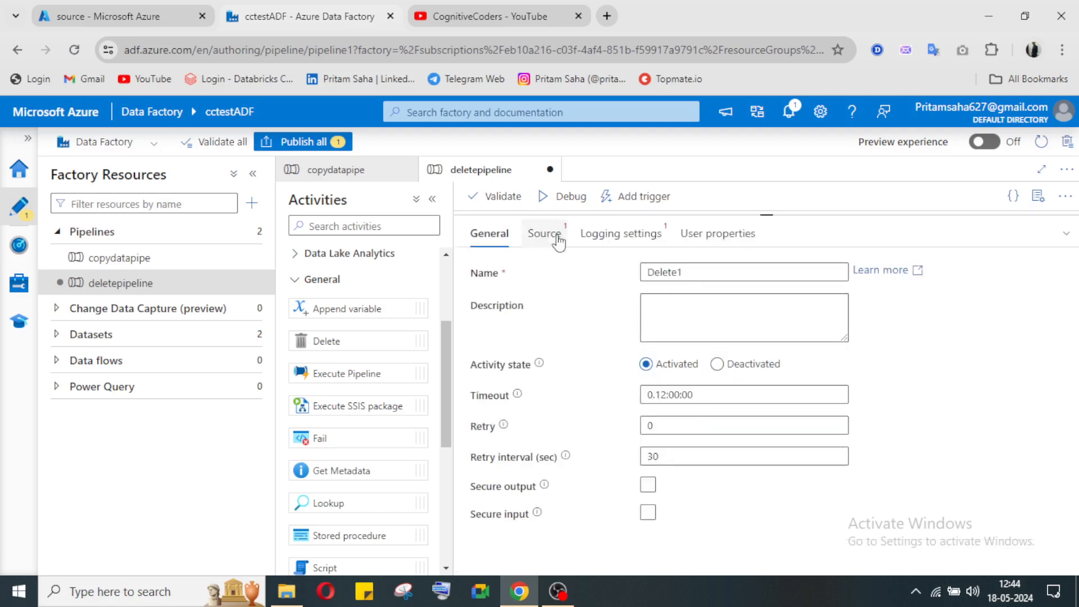
{"action": "left_click", "coordinate": [651, 272]}
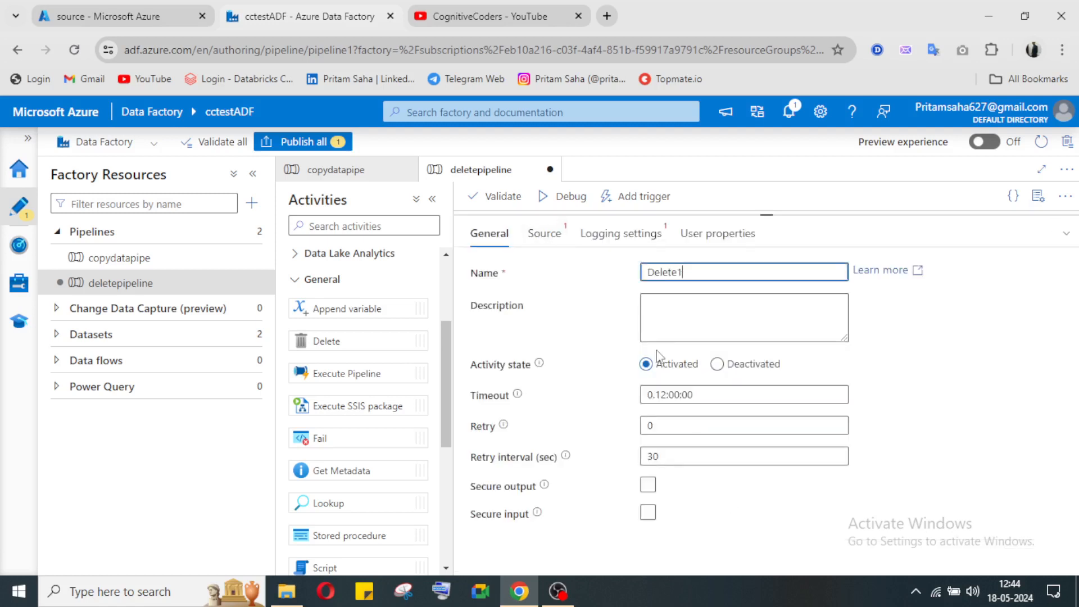
{"action": "key", "text": "Tab"}
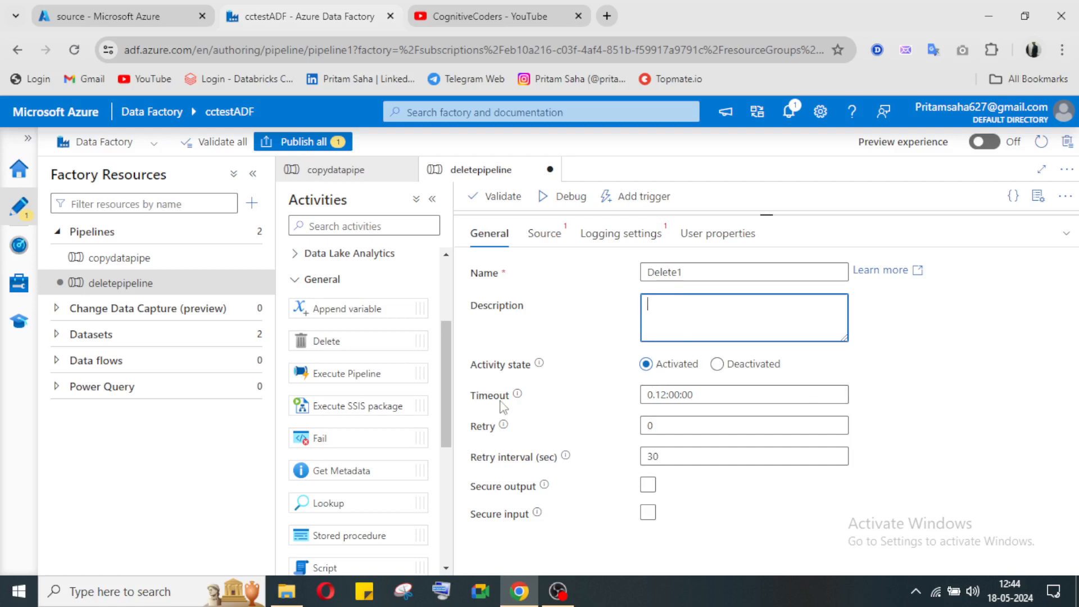
{"action": "left_click", "coordinate": [617, 395]}
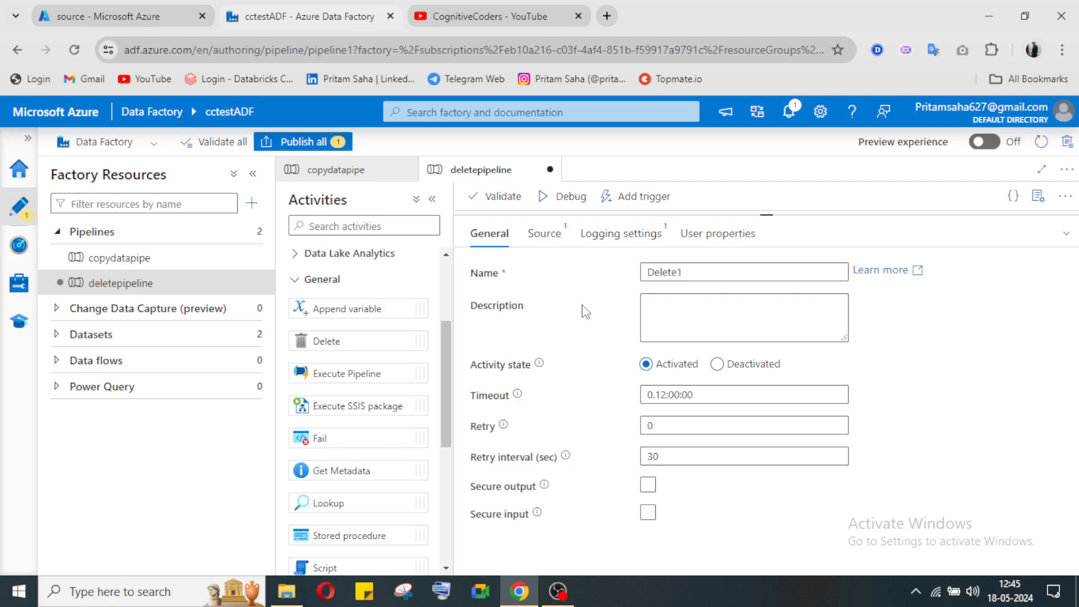
- Review the Delete activity's source dataset and logging settings, and expand the factory's list of existing datasets
{"action": "left_click", "coordinate": [549, 247]}
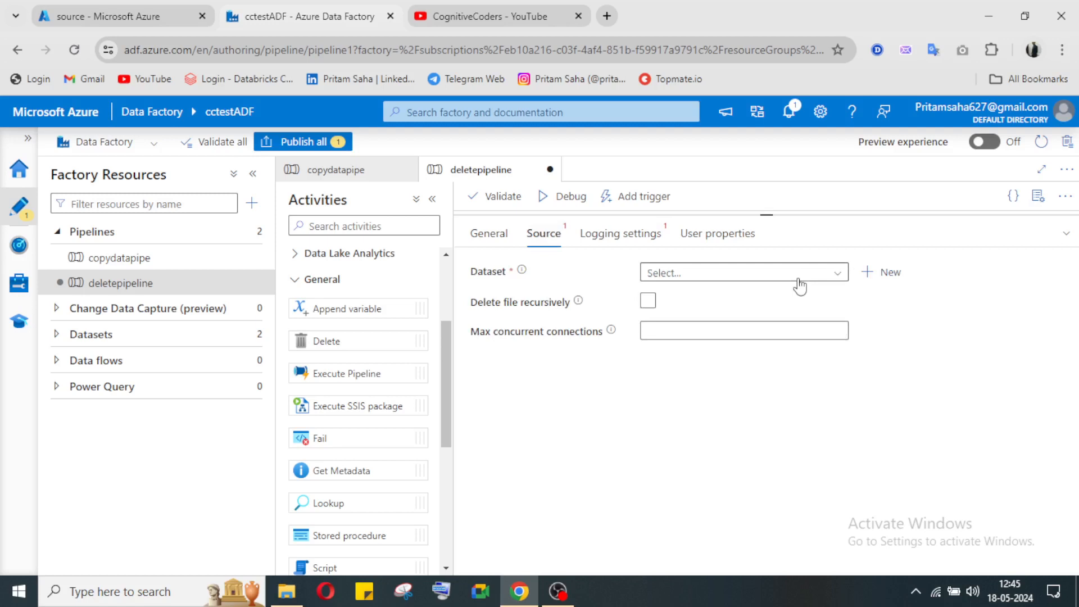
{"action": "left_click", "coordinate": [799, 273]}
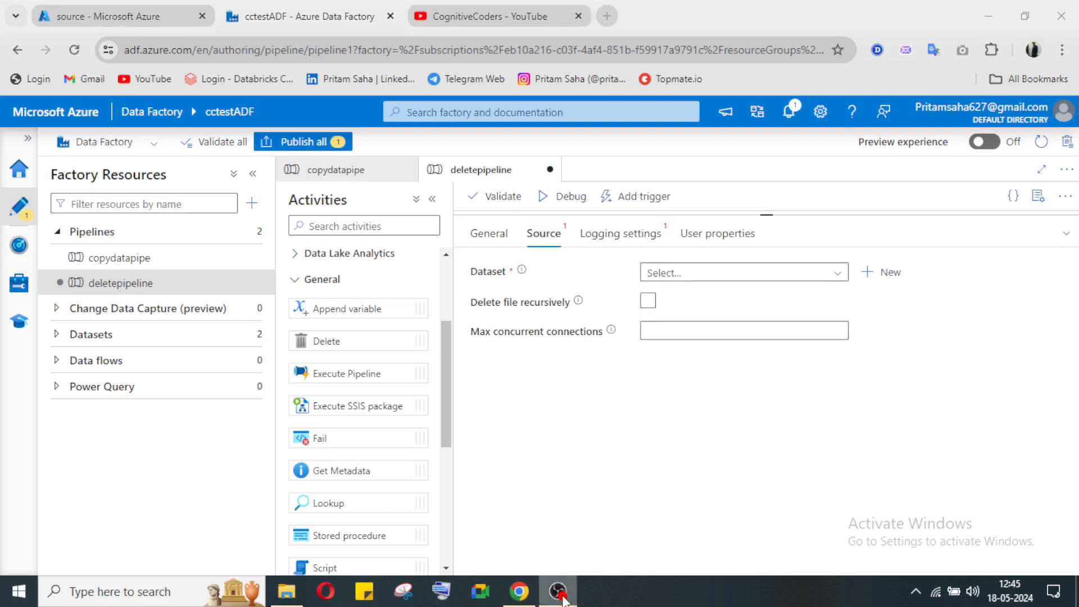
{"action": "left_click", "coordinate": [686, 275]}
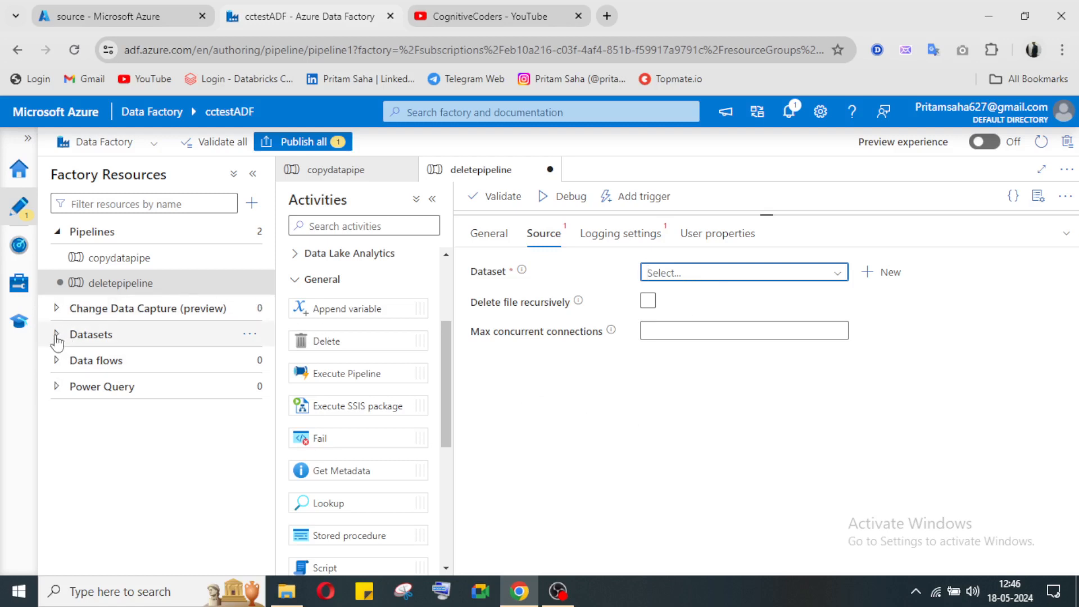
{"action": "left_click", "coordinate": [112, 337]}
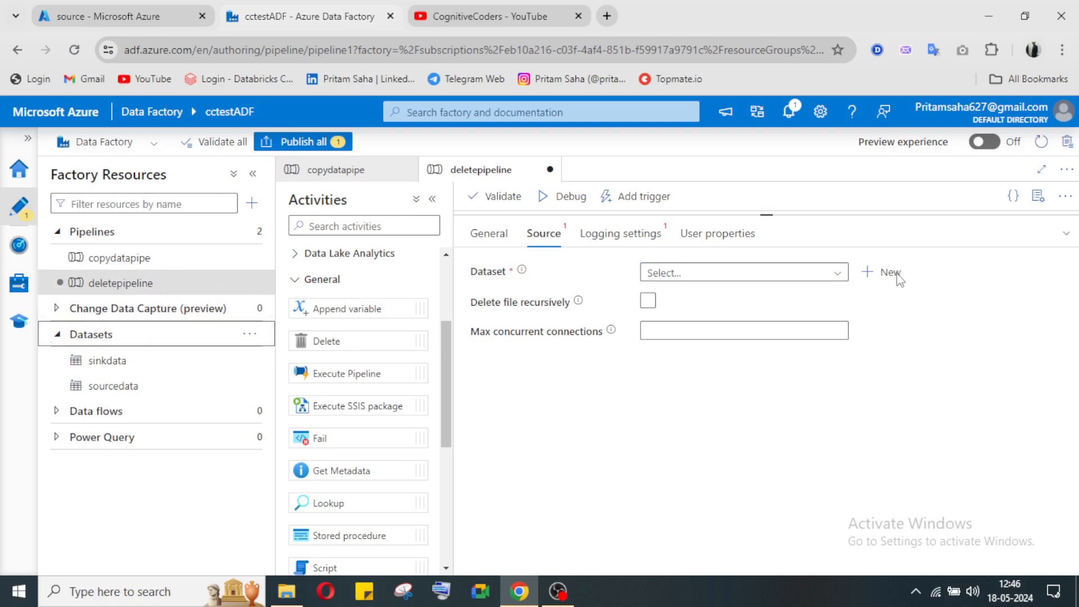
{"action": "left_click", "coordinate": [641, 252]}
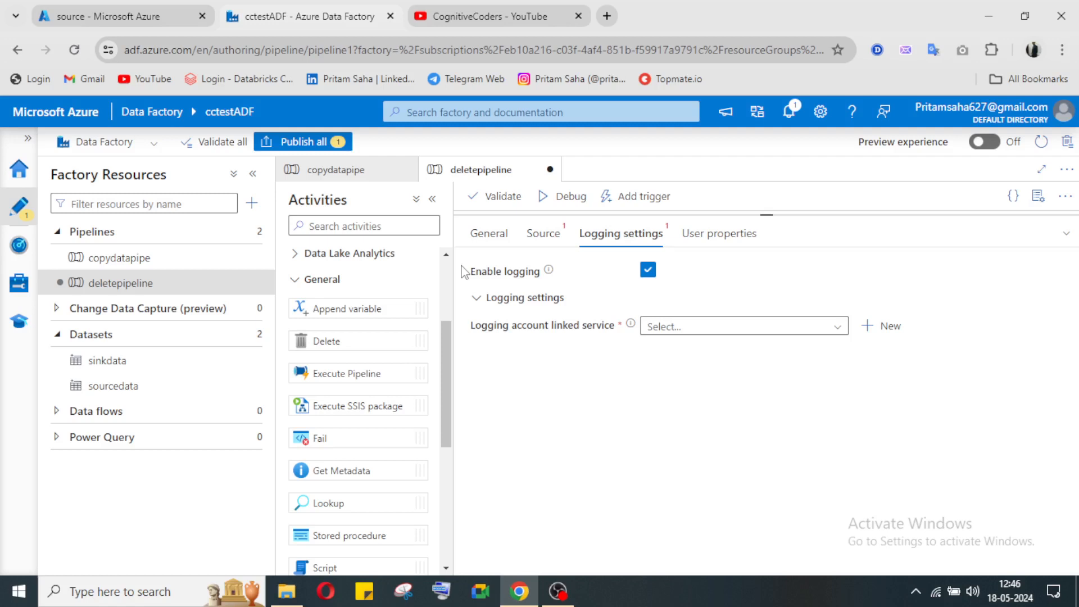
- Open the factory's linked services to check the existing storage connection
{"action": "left_click", "coordinate": [15, 290]}
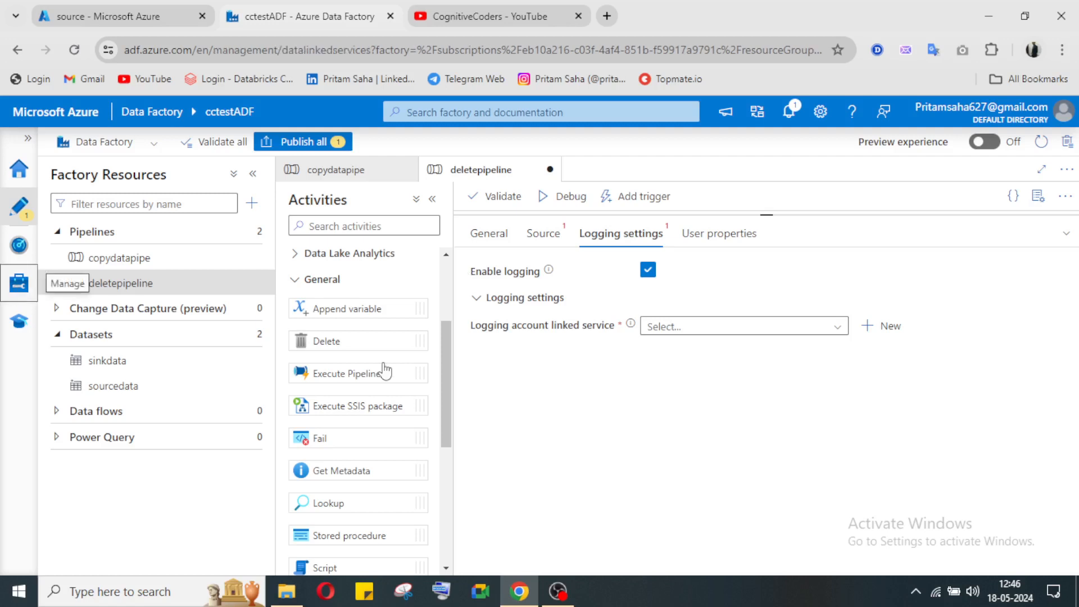
{"action": "left_click", "coordinate": [137, 15]}
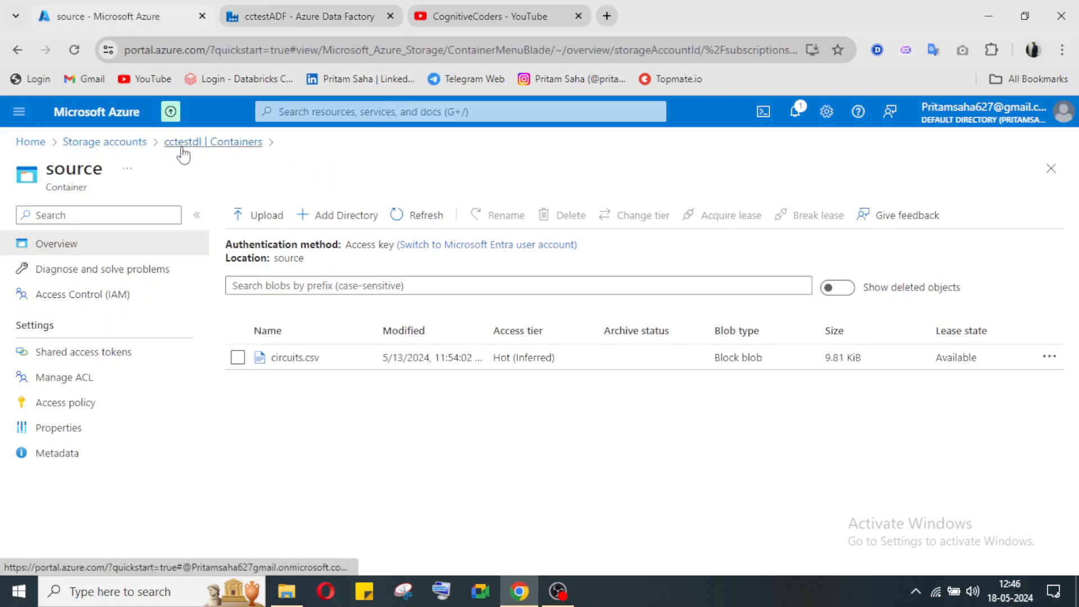
{"action": "left_click", "coordinate": [348, 17]}
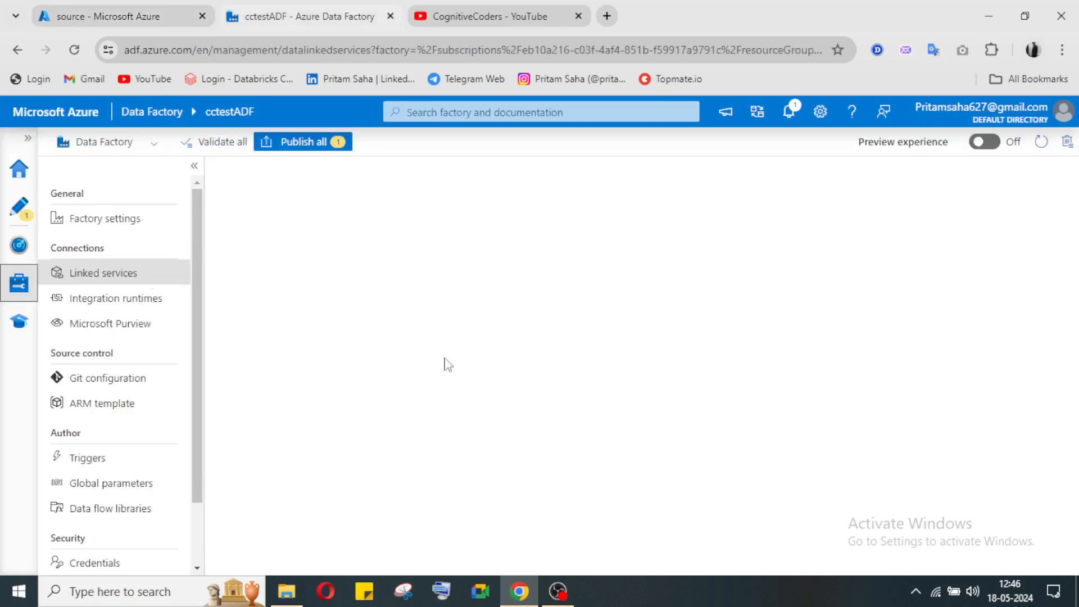
{"action": "left_click", "coordinate": [104, 275]}
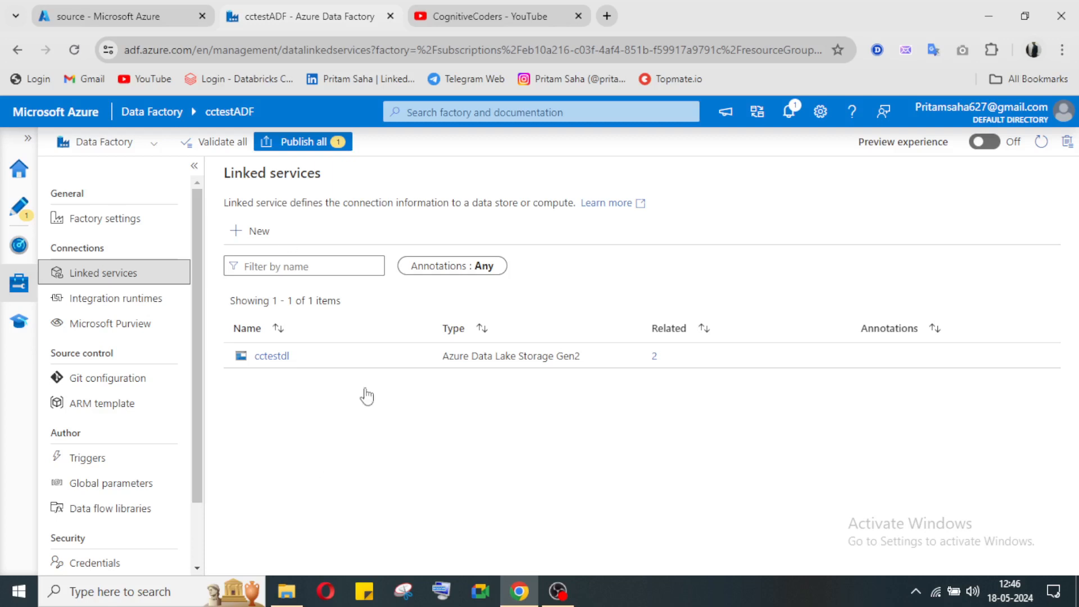
{"action": "left_click", "coordinate": [565, 601]}
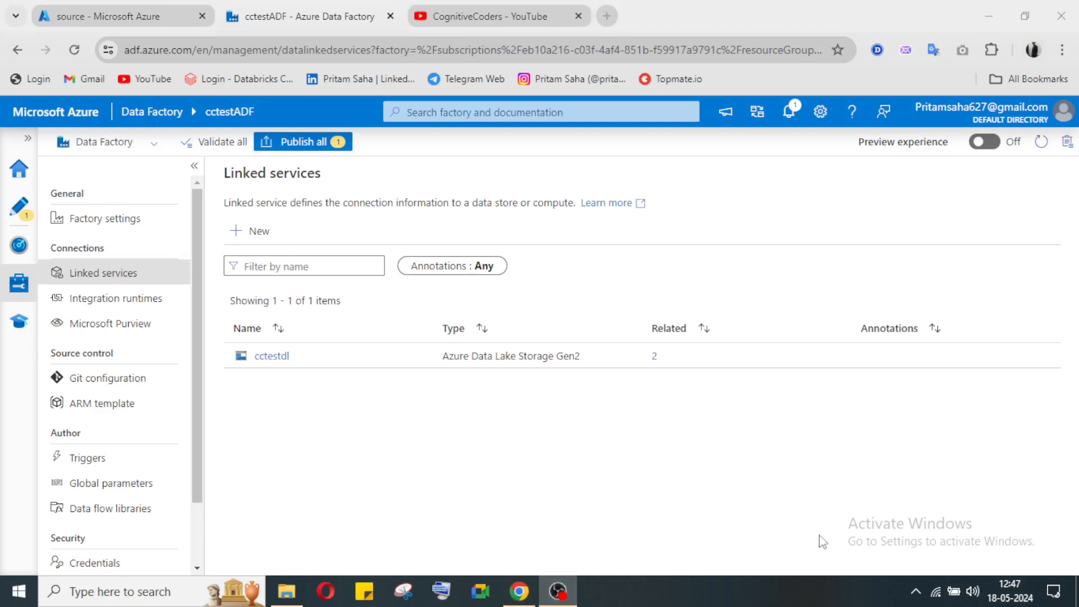
{"action": "left_click", "coordinate": [566, 598]}
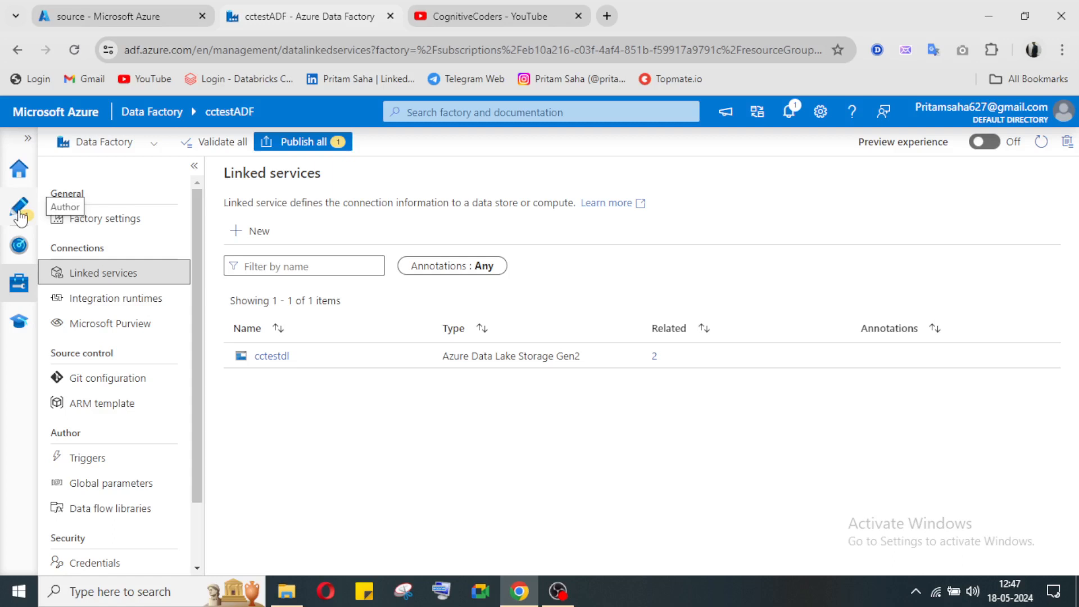
{"action": "left_click", "coordinate": [557, 591]}
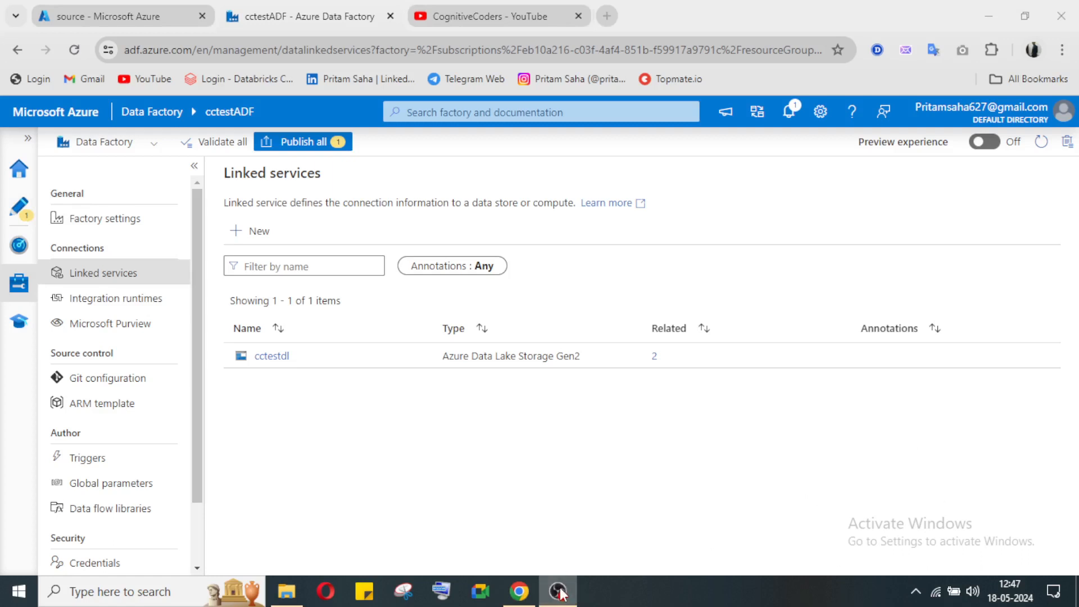
{"action": "left_click", "coordinate": [519, 591]}
- Return to deletepipeline in the authoring workspace
{"action": "left_click", "coordinate": [18, 206]}
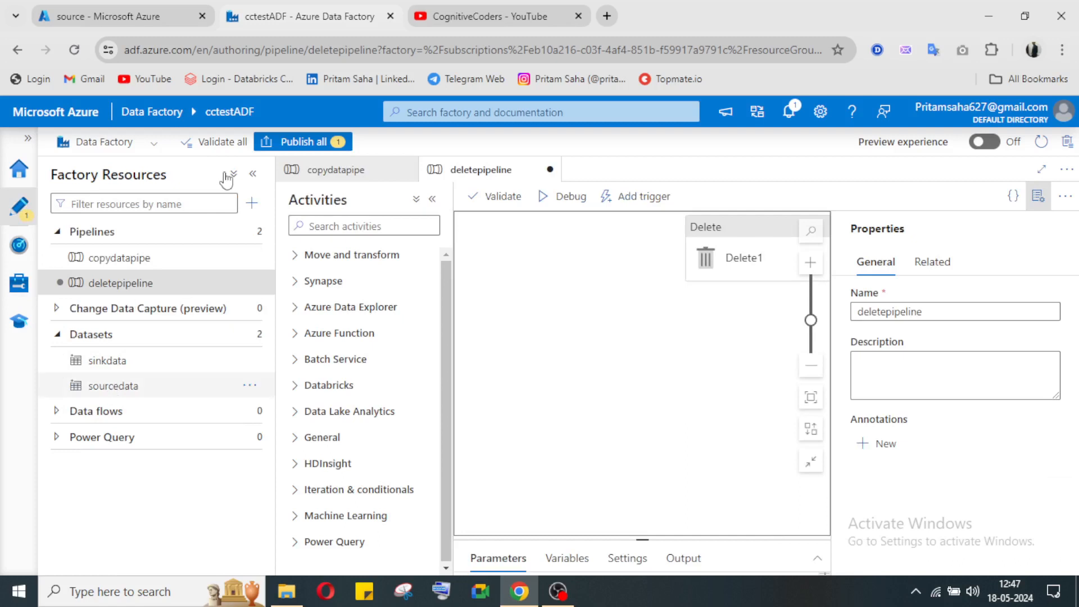
- Open the Delete activity's source settings in deletepipeline and select sinkdata as its dataset
{"action": "left_click", "coordinate": [1039, 197]}
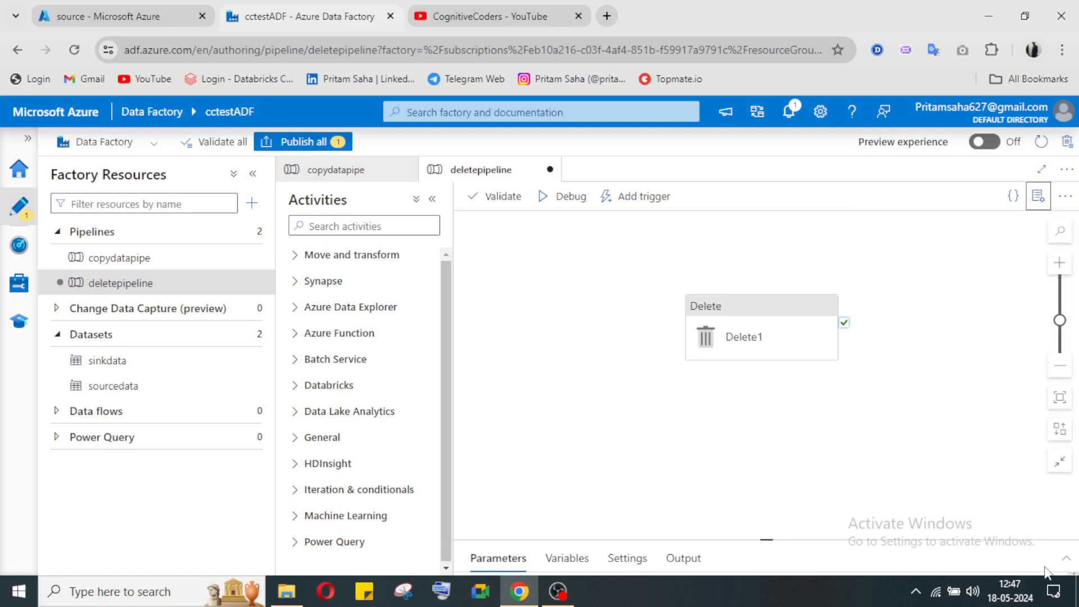
{"action": "left_click", "coordinate": [566, 558]}
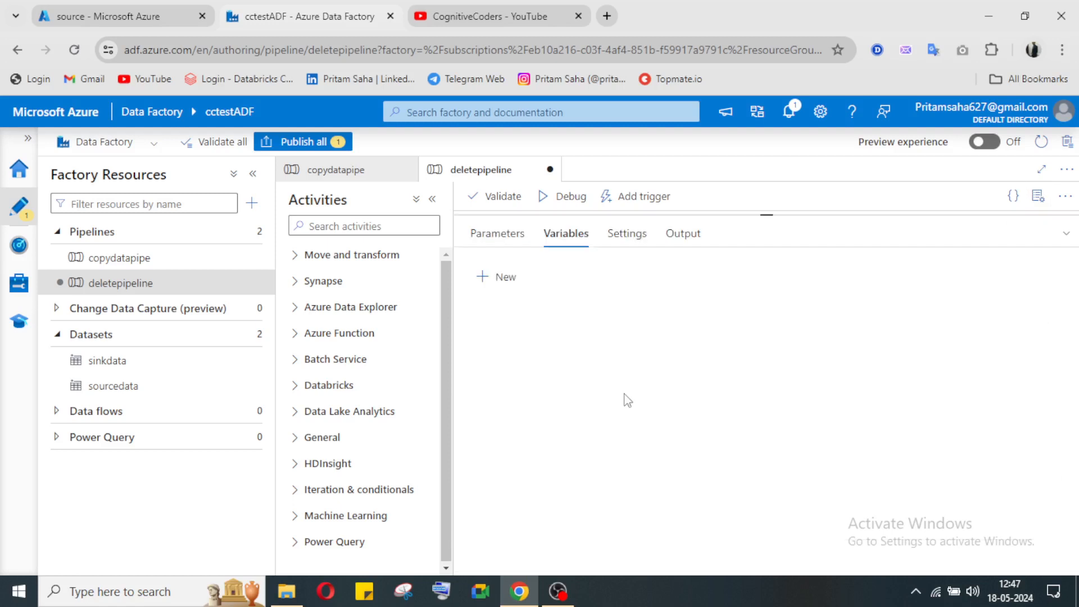
{"action": "left_click", "coordinate": [1066, 233]}
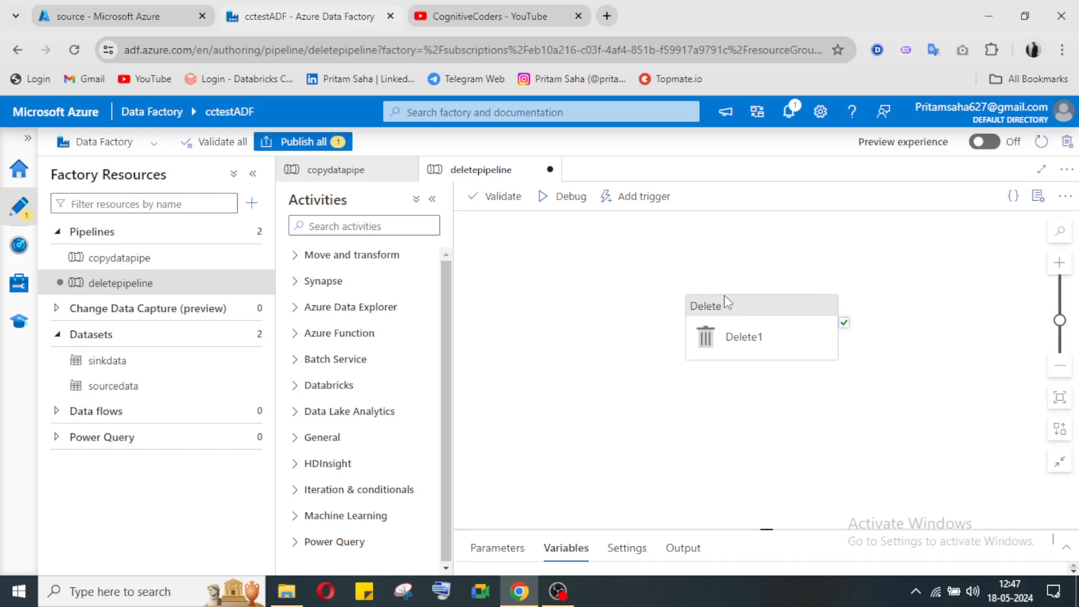
{"action": "double_click", "coordinate": [726, 303]}
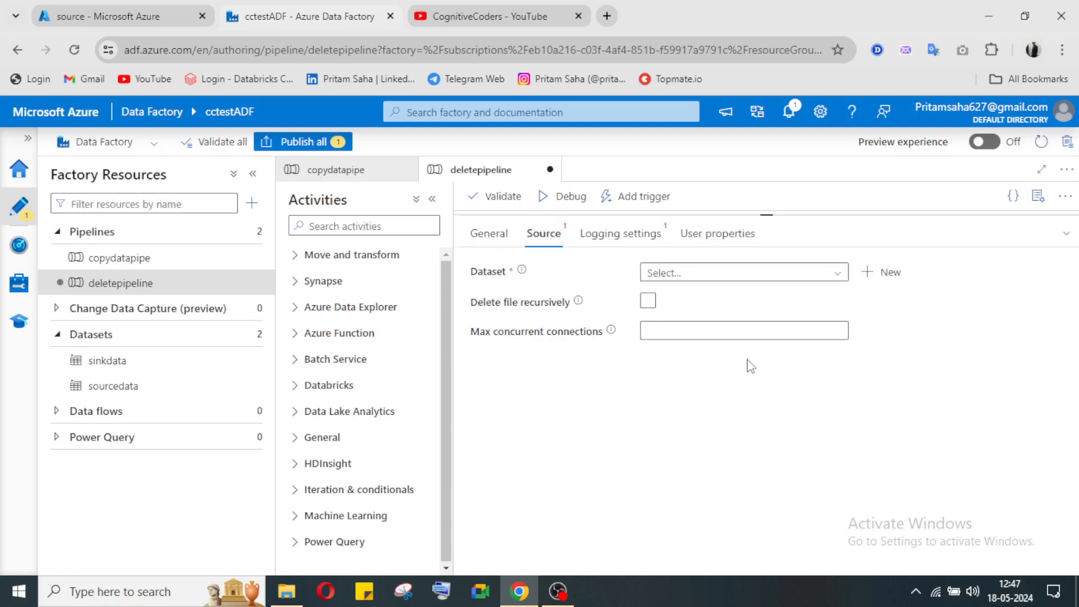
{"action": "left_click", "coordinate": [747, 273]}
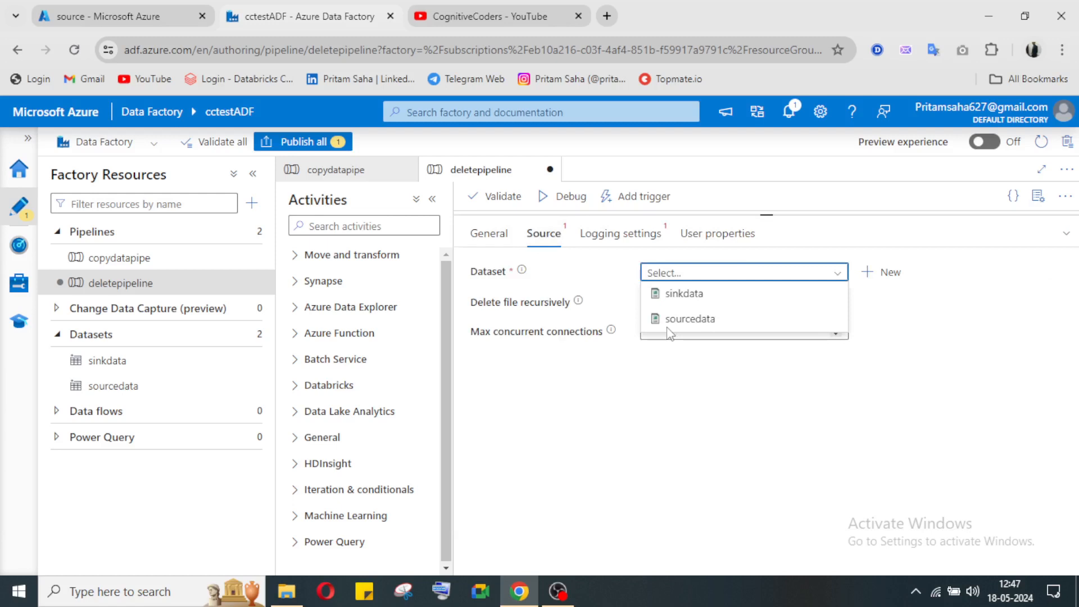
{"action": "left_click", "coordinate": [689, 319]}
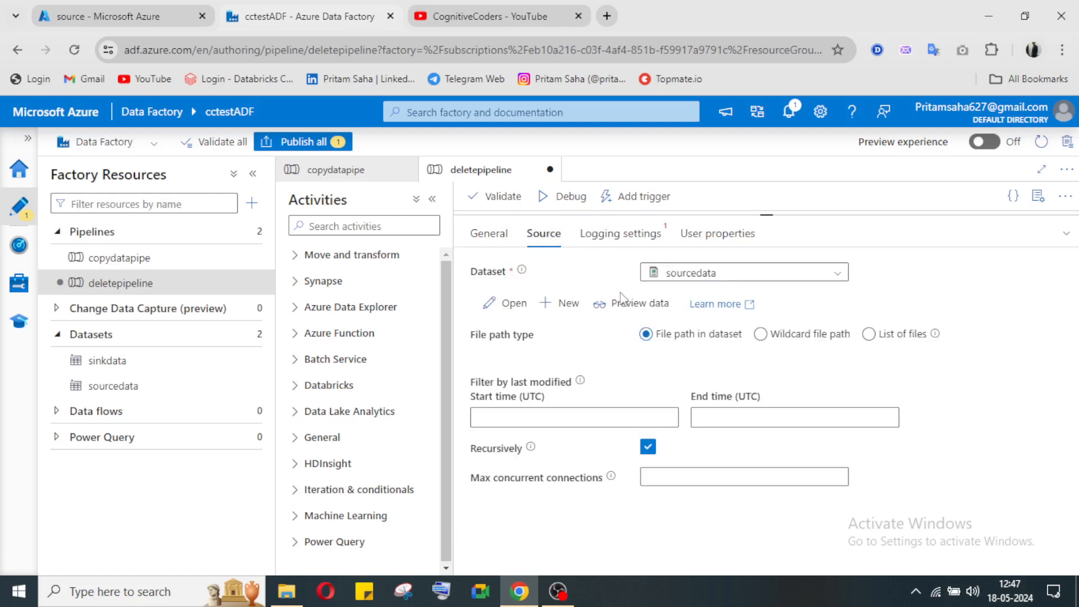
{"action": "left_click", "coordinate": [747, 279]}
{"action": "left_click", "coordinate": [722, 297]}
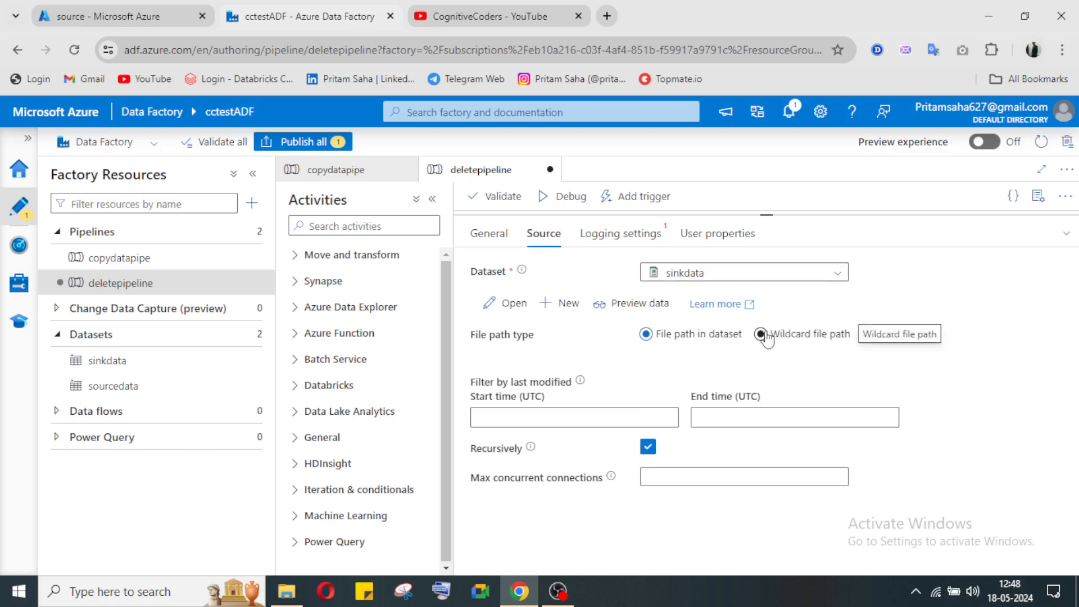
- Try the Wildcard file path option for the source with .txt as the wildcard file name, and clear the entry
{"action": "left_click", "coordinate": [761, 334]}
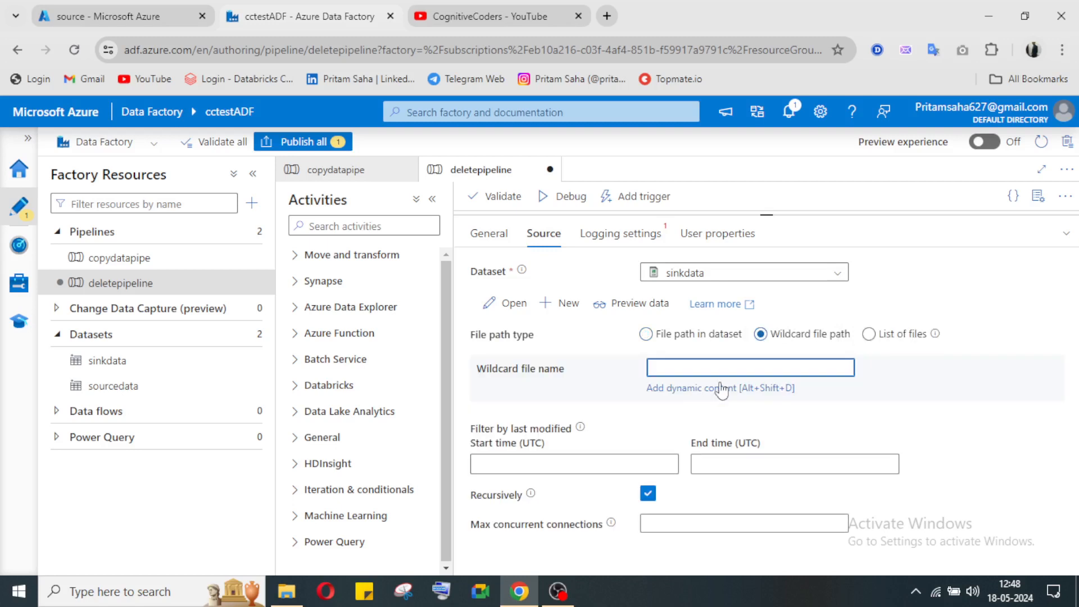
{"action": "type", "text": ".txt"}
{"action": "key", "text": "BackSpace"}
{"action": "key", "text": "BackSpace"}
{"action": "key", "text": "BackSpace"}
{"action": "key", "text": "BackSpace"}
- Examine the files in the sink container of the cctestdl storage account and return to the data factory
{"action": "key", "text": "ctrl+shift+Tab"}
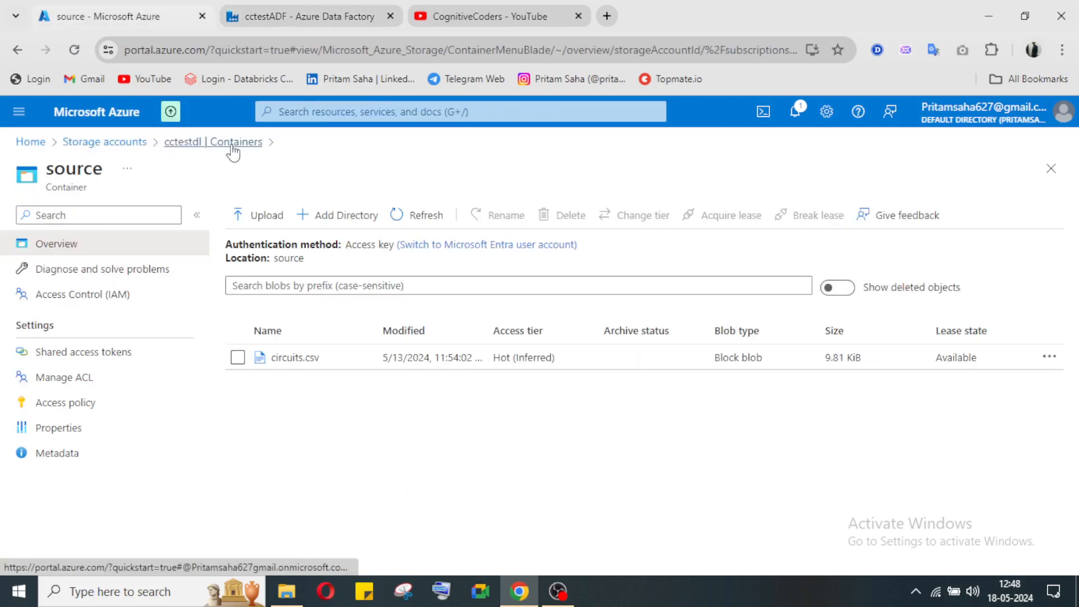
{"action": "left_click", "coordinate": [233, 145]}
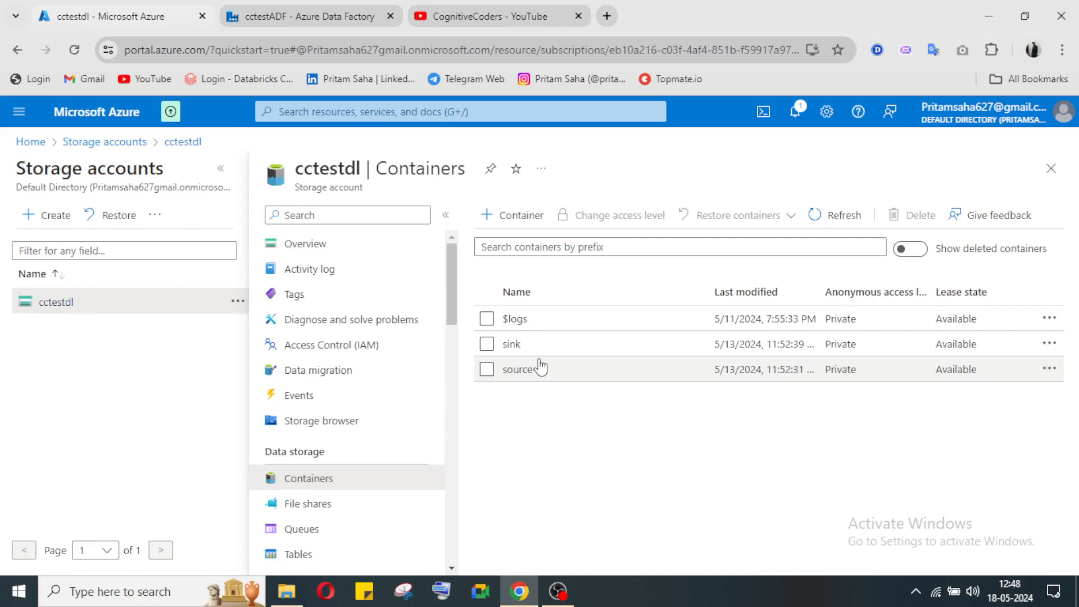
{"action": "left_click", "coordinate": [512, 344]}
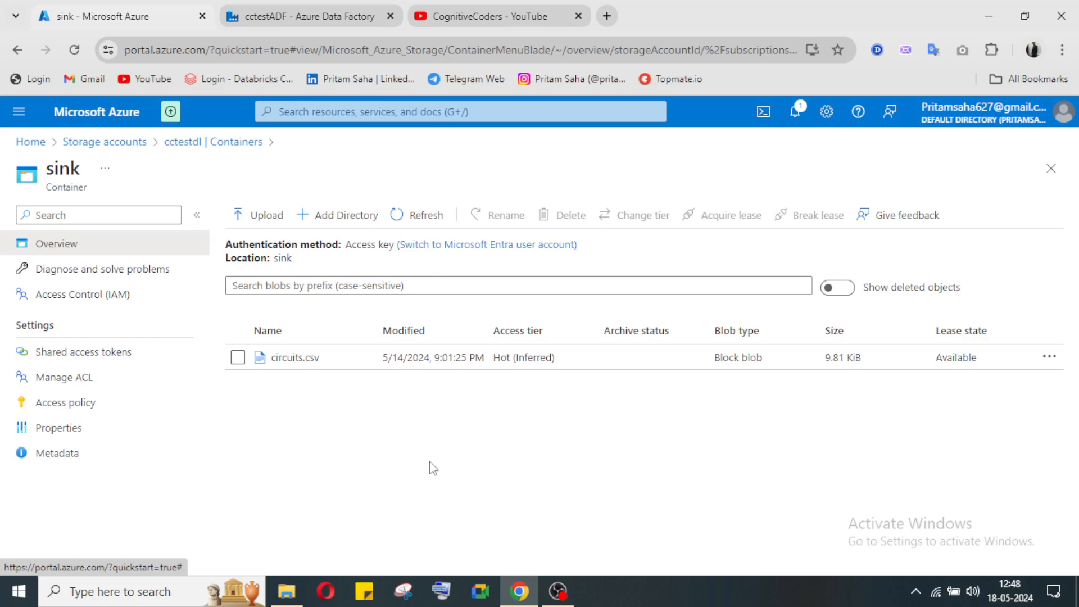
{"action": "key", "text": "ctrl+Tab"}
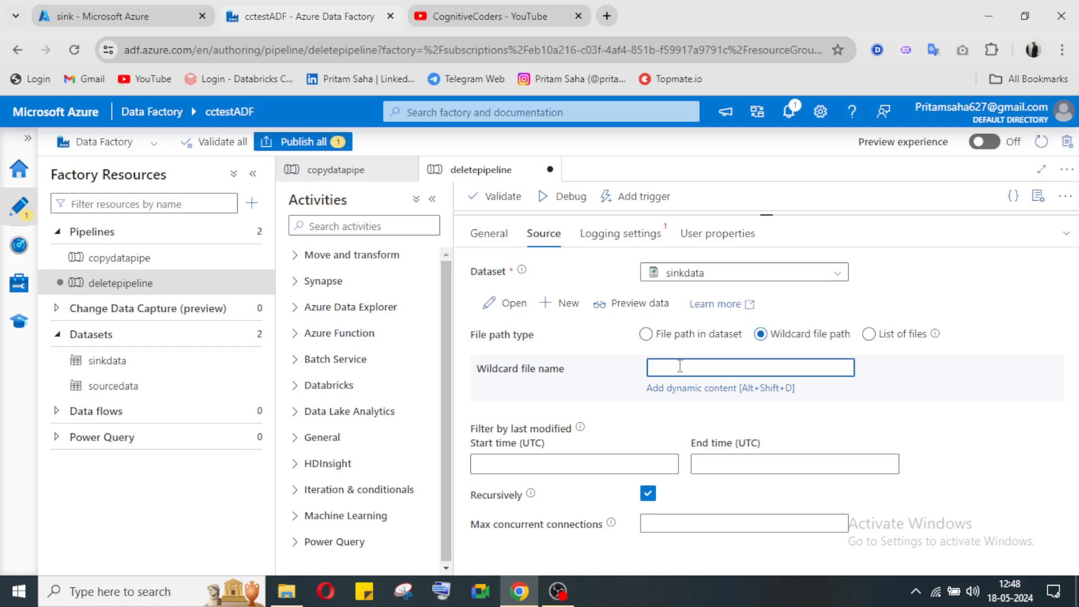
- Try the List of files option as the source's file path type and go back to File path in dataset
{"action": "left_click", "coordinate": [868, 334]}
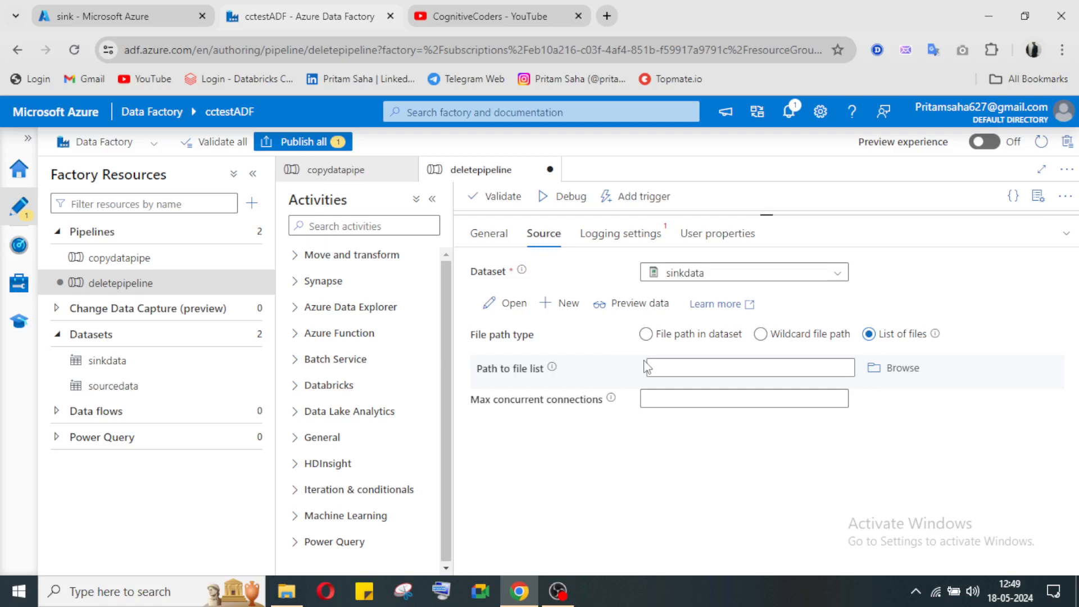
{"action": "left_click", "coordinate": [646, 335]}
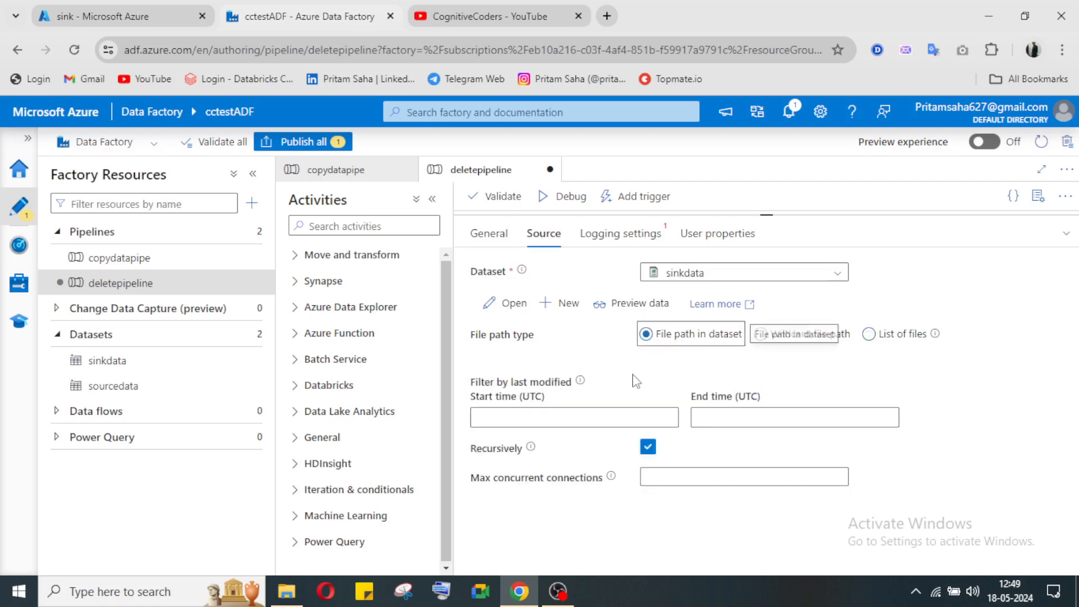
- Examine the source's last-modified start and end time filters alongside the modified date of the file in the sink container
{"action": "left_click", "coordinate": [579, 423]}
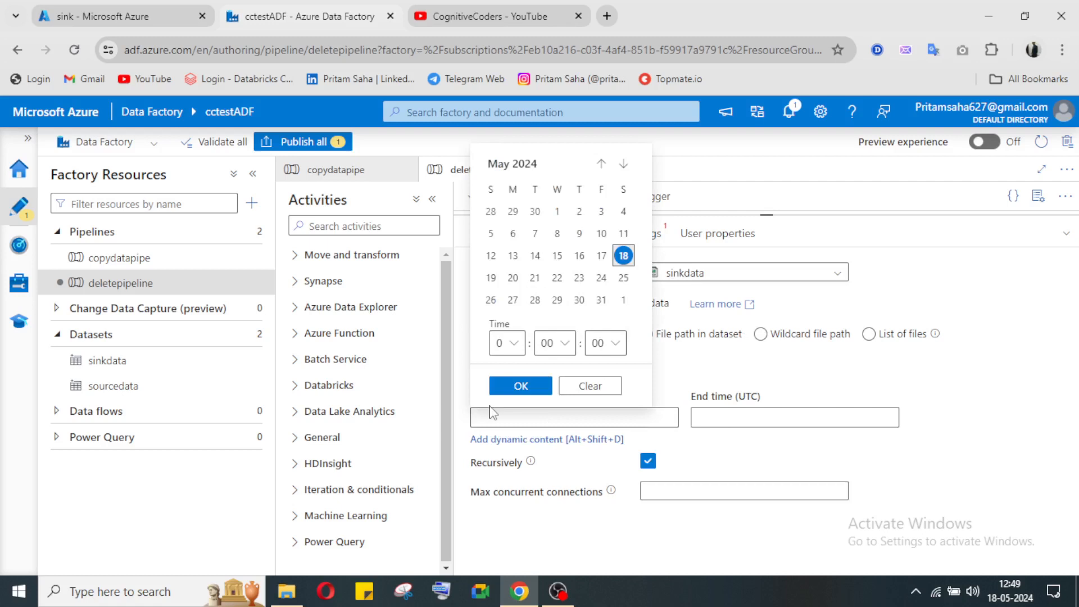
{"action": "key", "text": "ctrl+shift+Tab"}
{"action": "left_click", "coordinate": [1001, 400]}
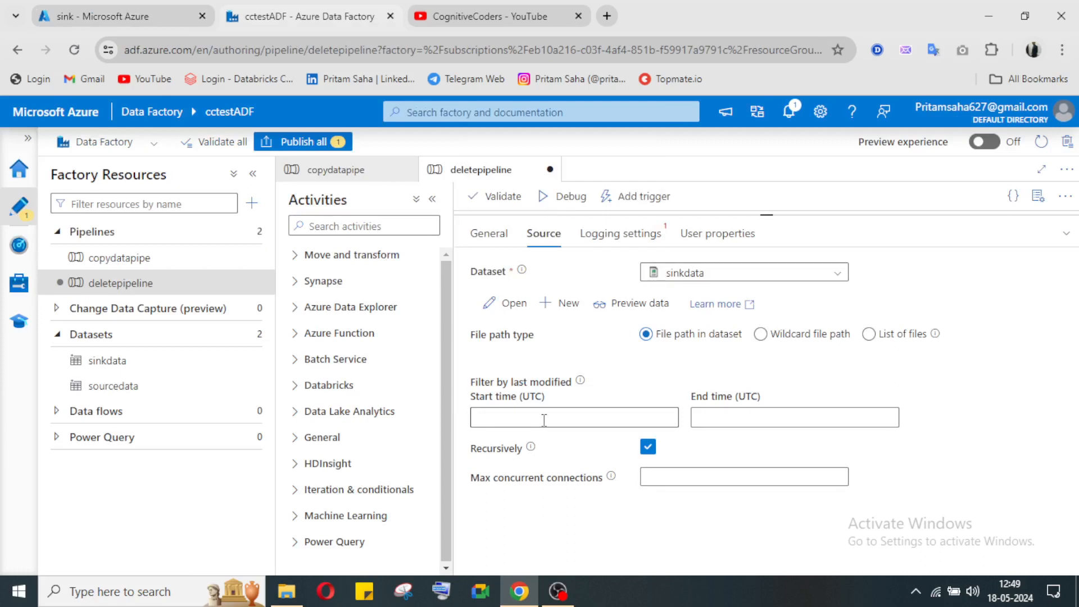
{"action": "left_click", "coordinate": [544, 420]}
{"action": "left_click", "coordinate": [744, 418]}
{"action": "left_click", "coordinate": [745, 418]}
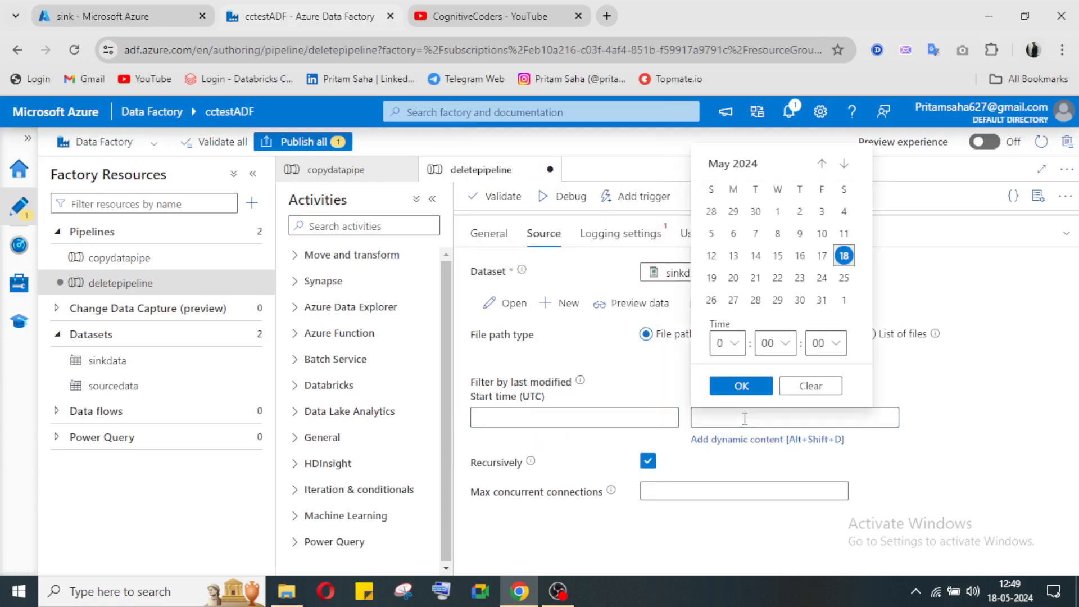
{"action": "left_click", "coordinate": [946, 427]}
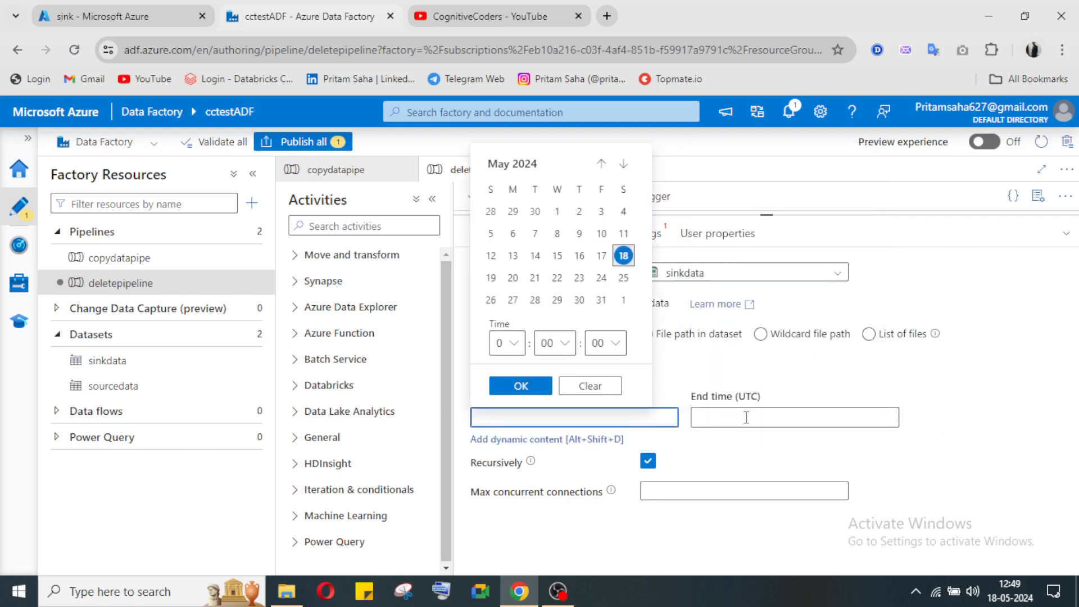
{"action": "left_click", "coordinate": [753, 417]}
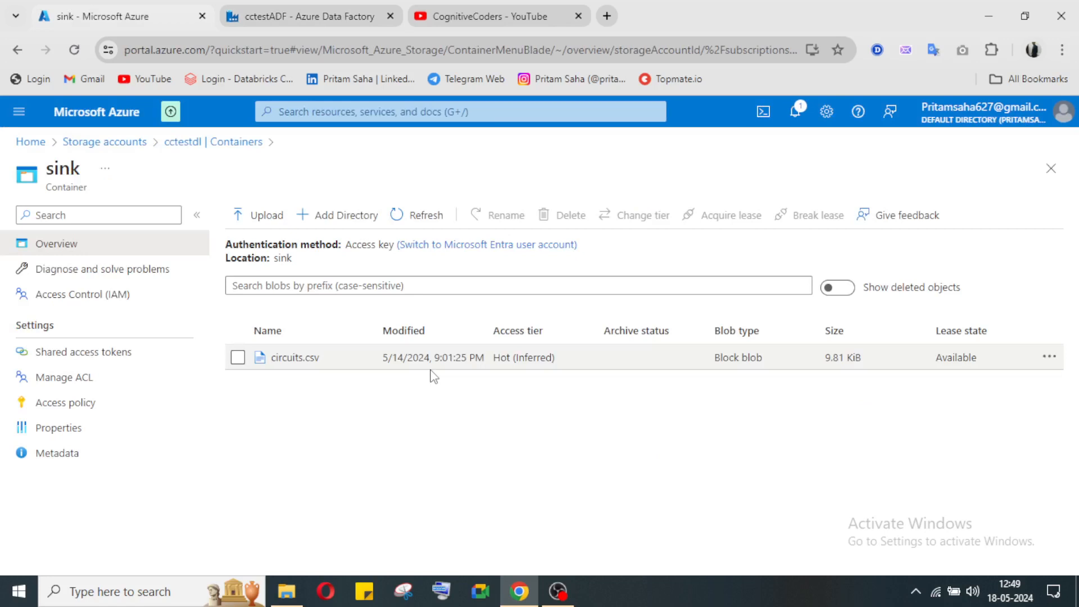
{"action": "left_click", "coordinate": [396, 7]}
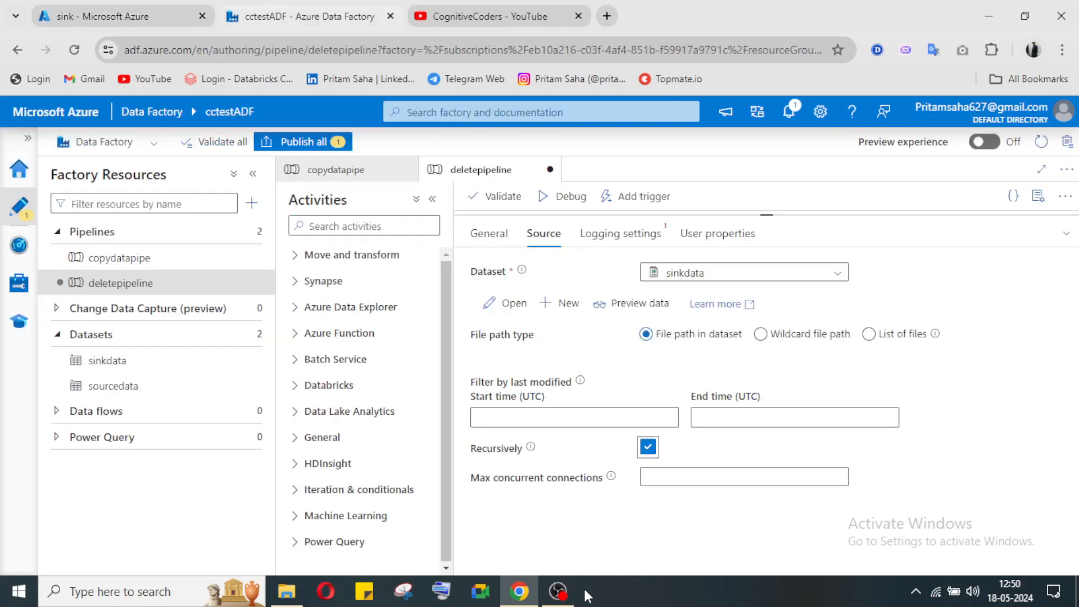
- Disable the Recursively option for the sinkdata source, checking the sink container's folder structure
{"action": "left_click", "coordinate": [153, 15]}
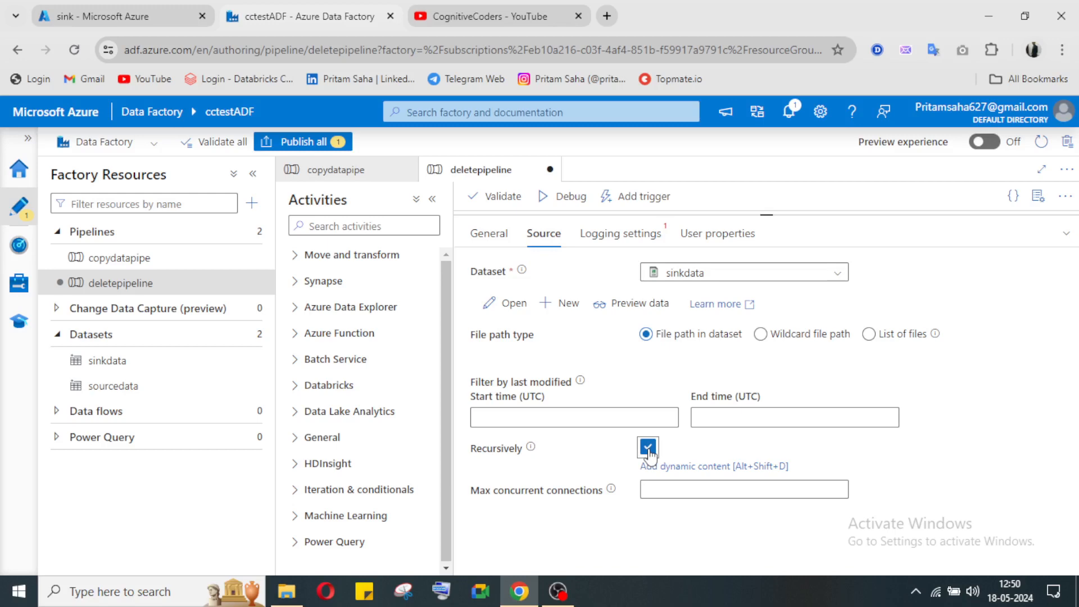
{"action": "left_click", "coordinate": [648, 448]}
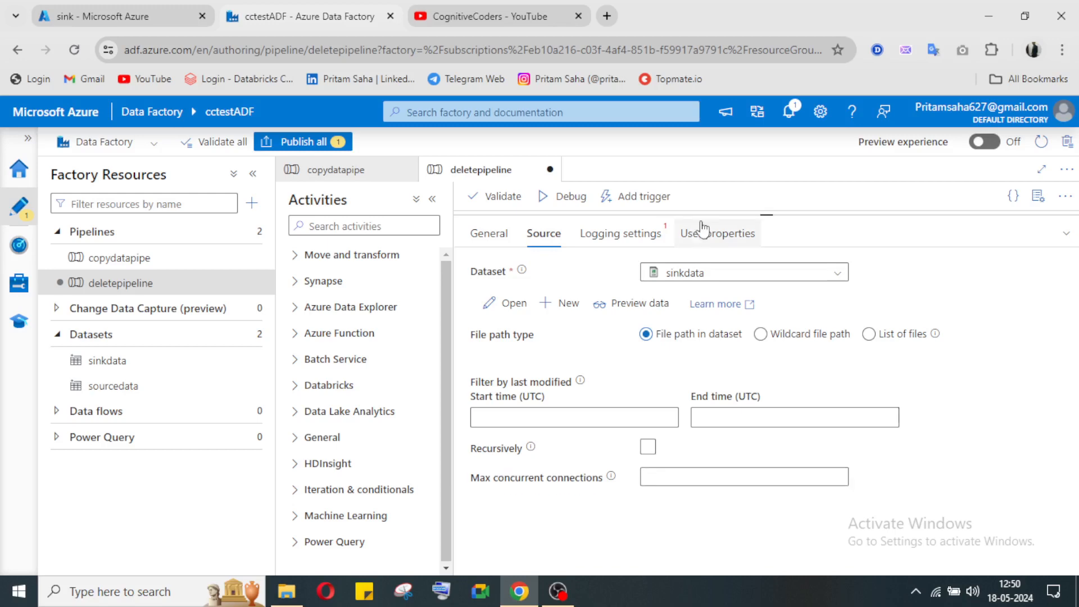
{"action": "left_click", "coordinate": [162, 15]}
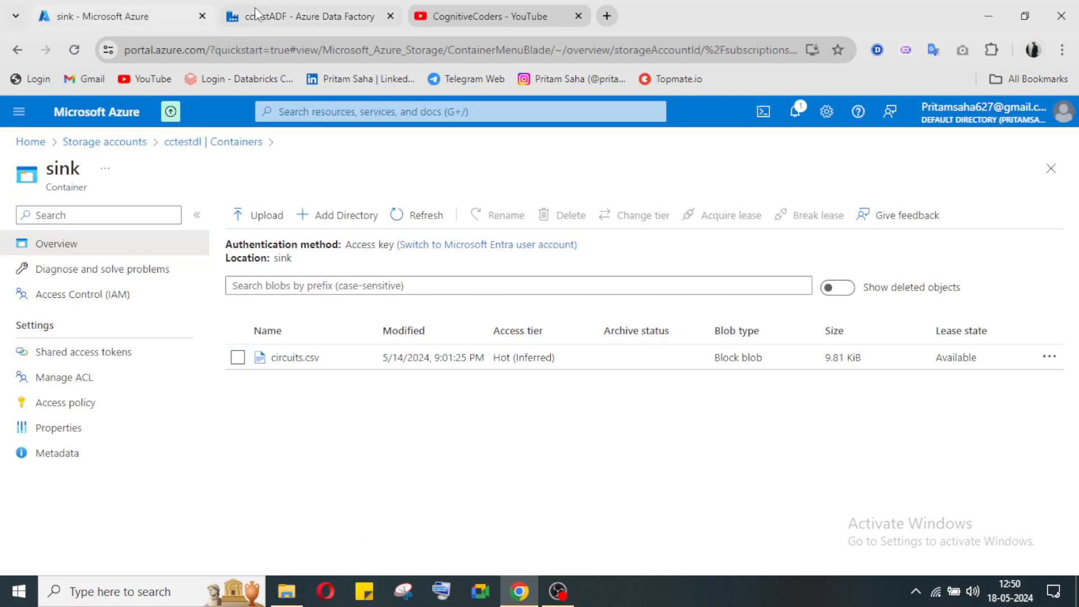
{"action": "left_click", "coordinate": [255, 14]}
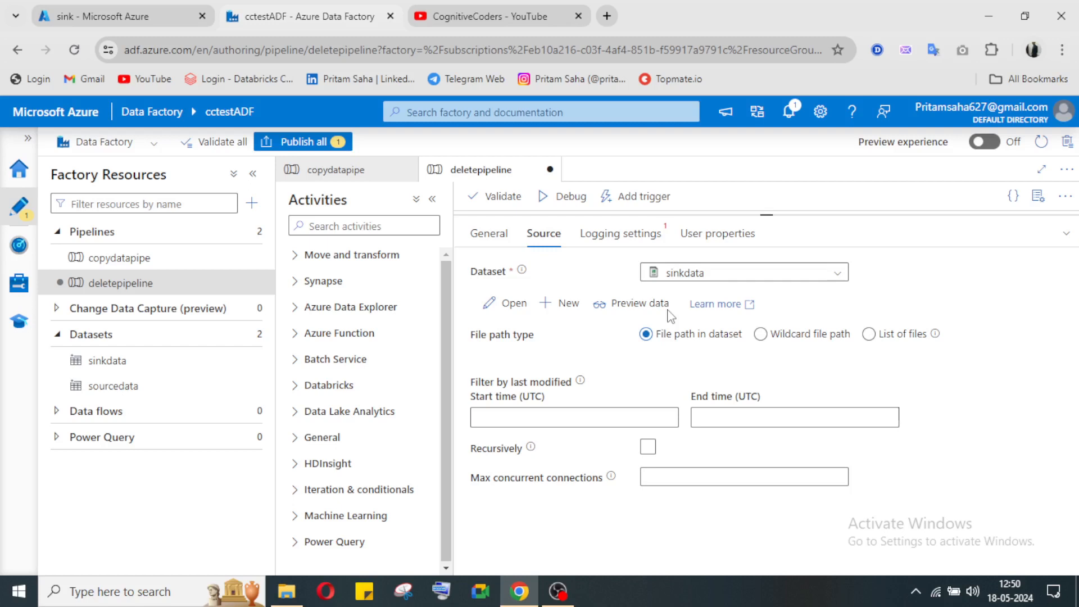
- Set the Delete activity's logging account linked service to cctestdl and its log folder path to sink
{"action": "left_click", "coordinate": [620, 233]}
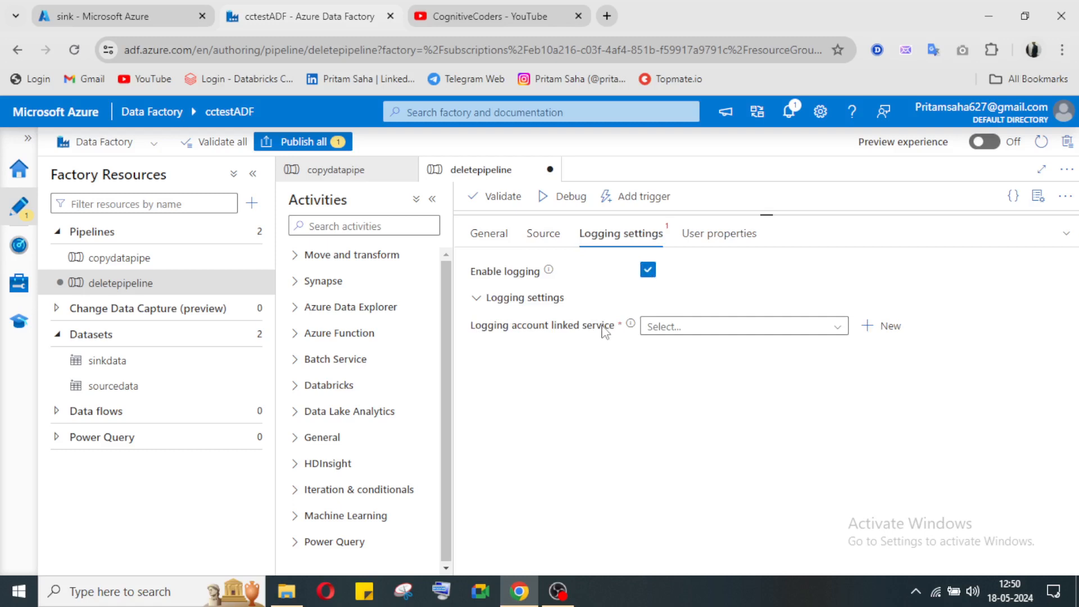
{"action": "left_click", "coordinate": [706, 335]}
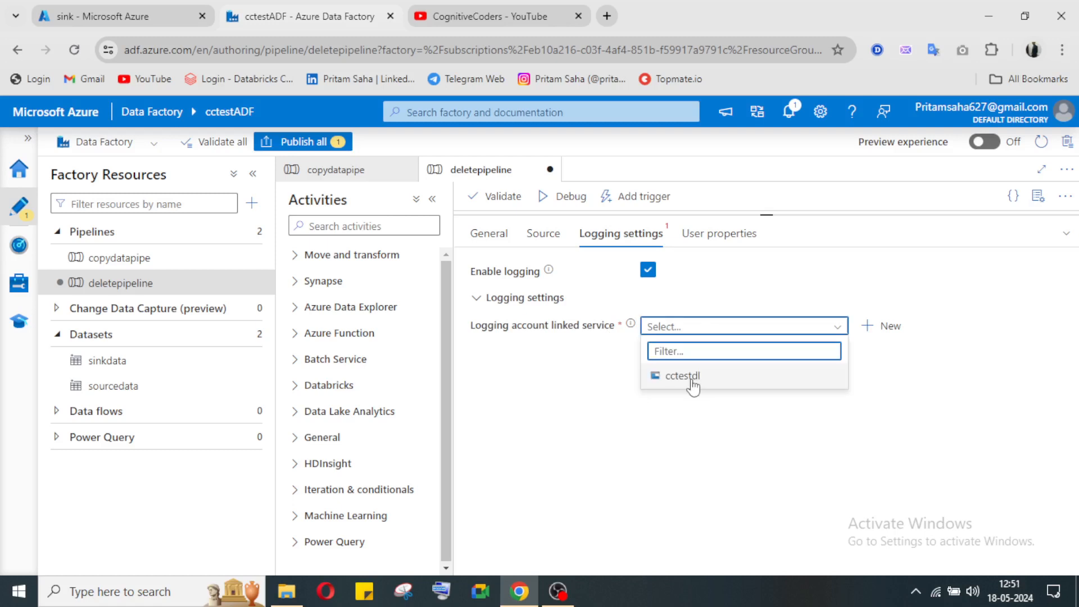
{"action": "left_click", "coordinate": [522, 371]}
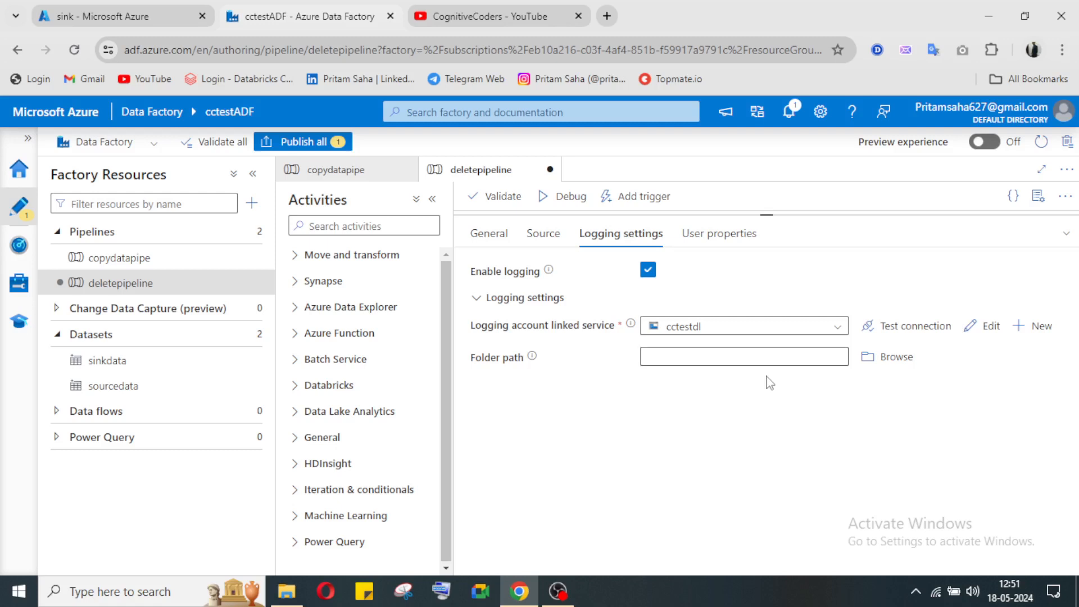
{"action": "left_click", "coordinate": [887, 357]}
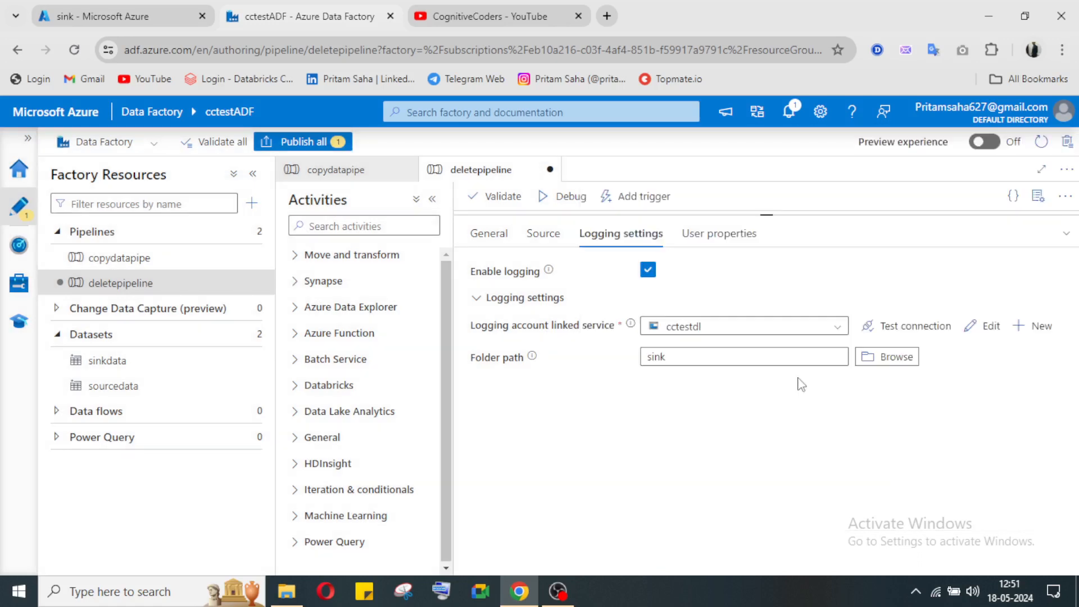
- Review the Delete activity's user properties with a blank property row and return to its source settings
{"action": "left_click", "coordinate": [703, 236]}
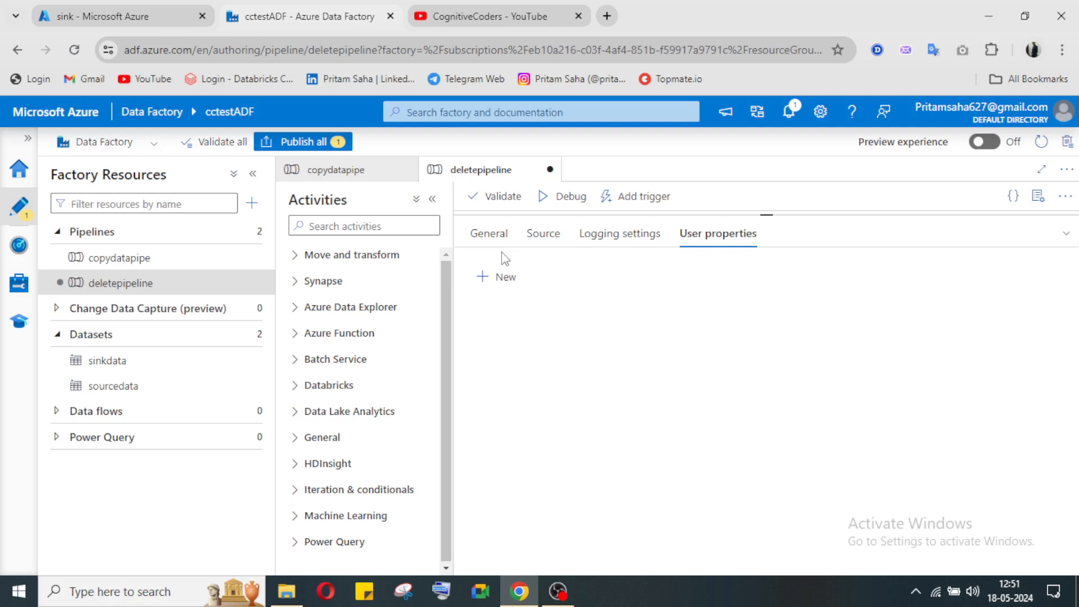
{"action": "left_click", "coordinate": [501, 277]}
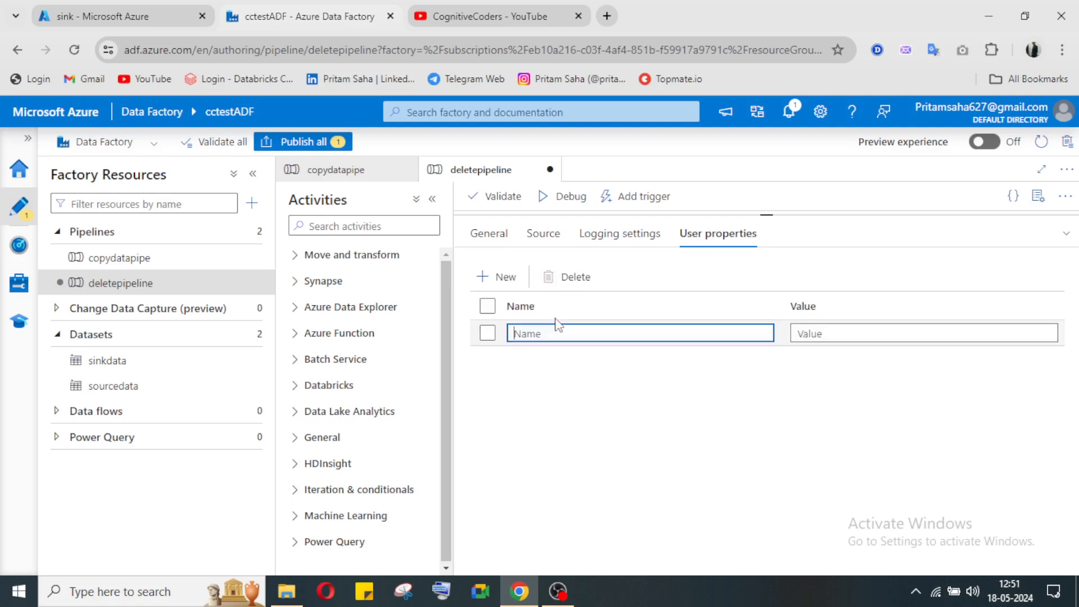
{"action": "left_click", "coordinate": [536, 235]}
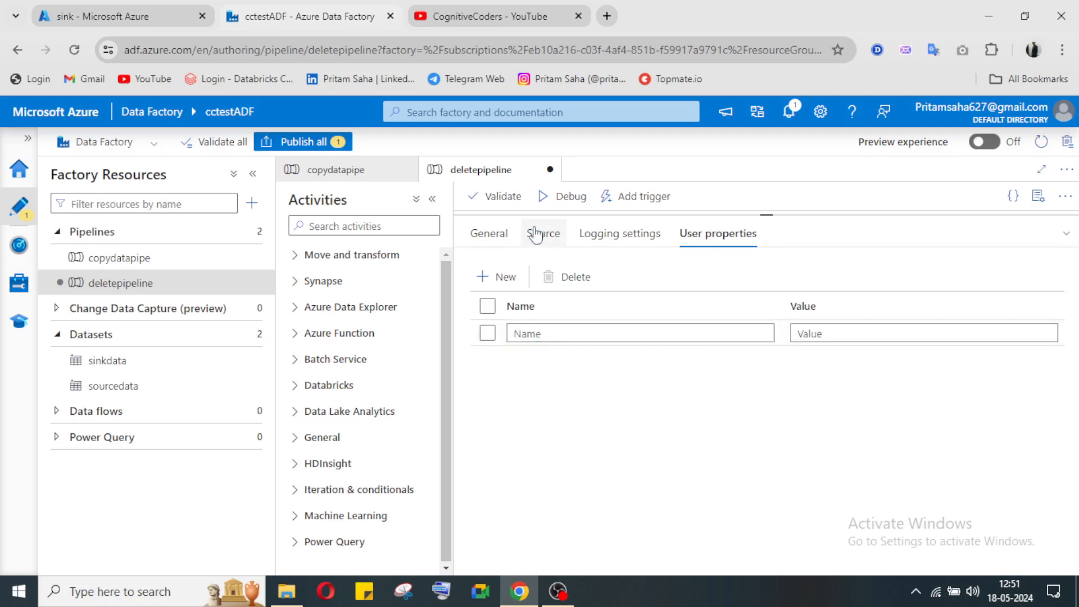
{"action": "left_click", "coordinate": [536, 234]}
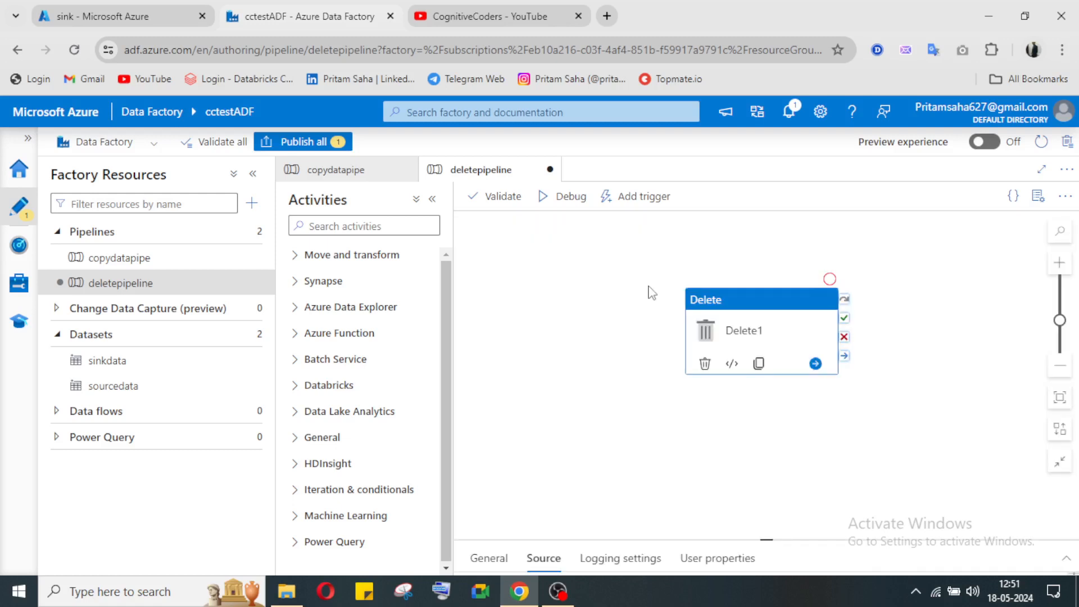
- Publish the deletepipeline changes and trigger an immediate run using the last published configuration
{"action": "left_click", "coordinate": [275, 142]}
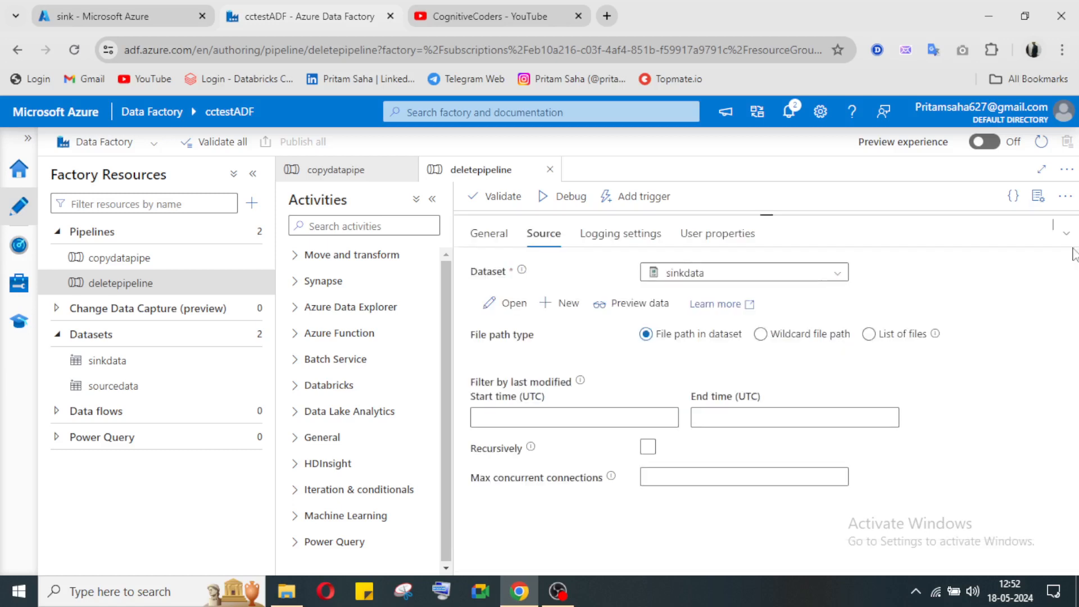
{"action": "left_click", "coordinate": [1066, 233]}
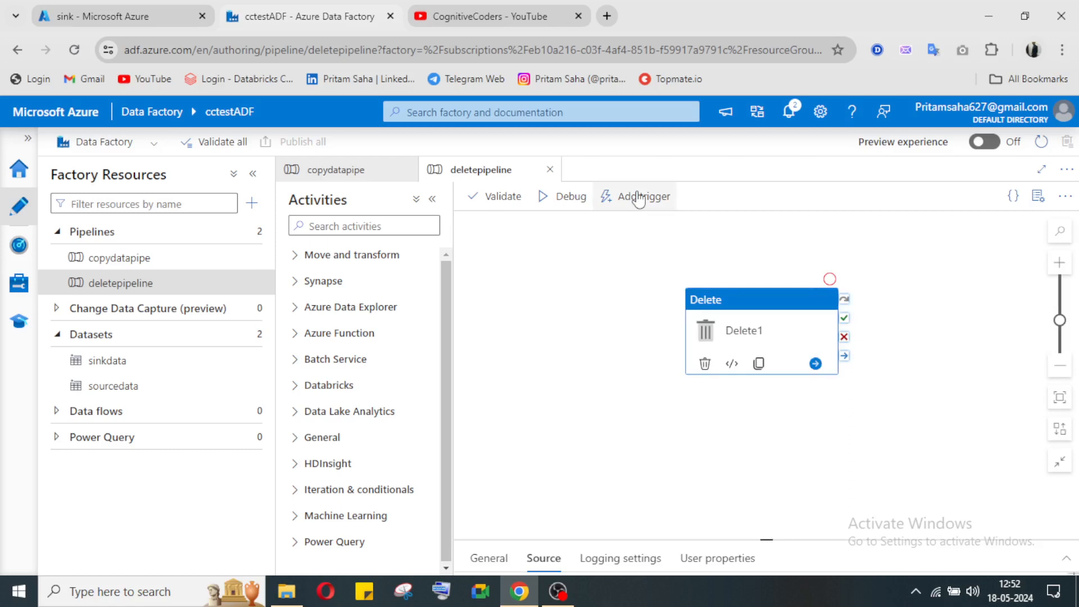
{"action": "left_click", "coordinate": [639, 198]}
{"action": "left_click", "coordinate": [646, 221]}
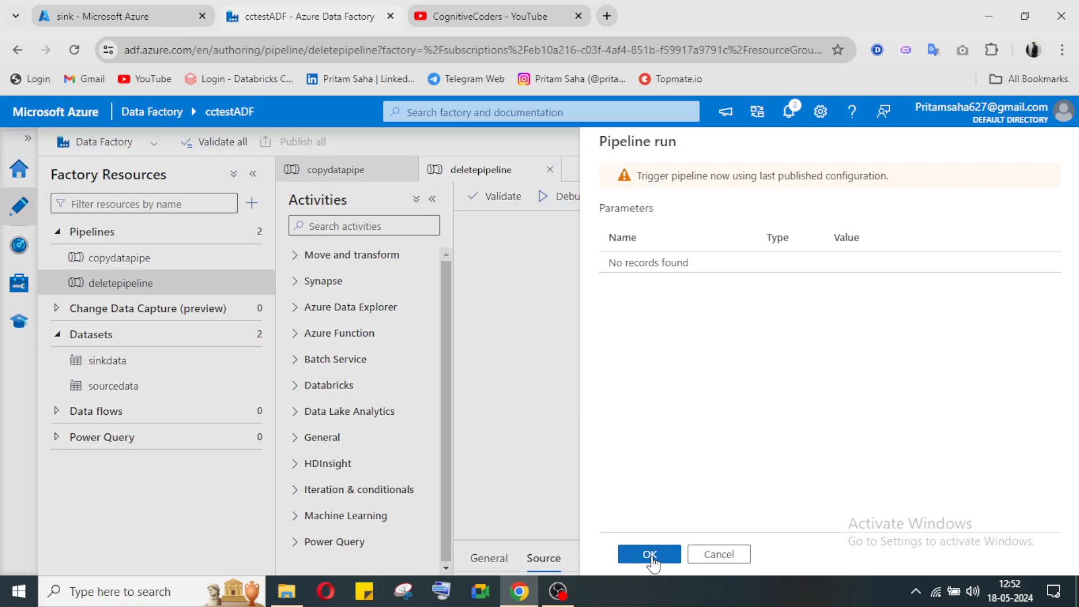
{"action": "left_click", "coordinate": [650, 554]}
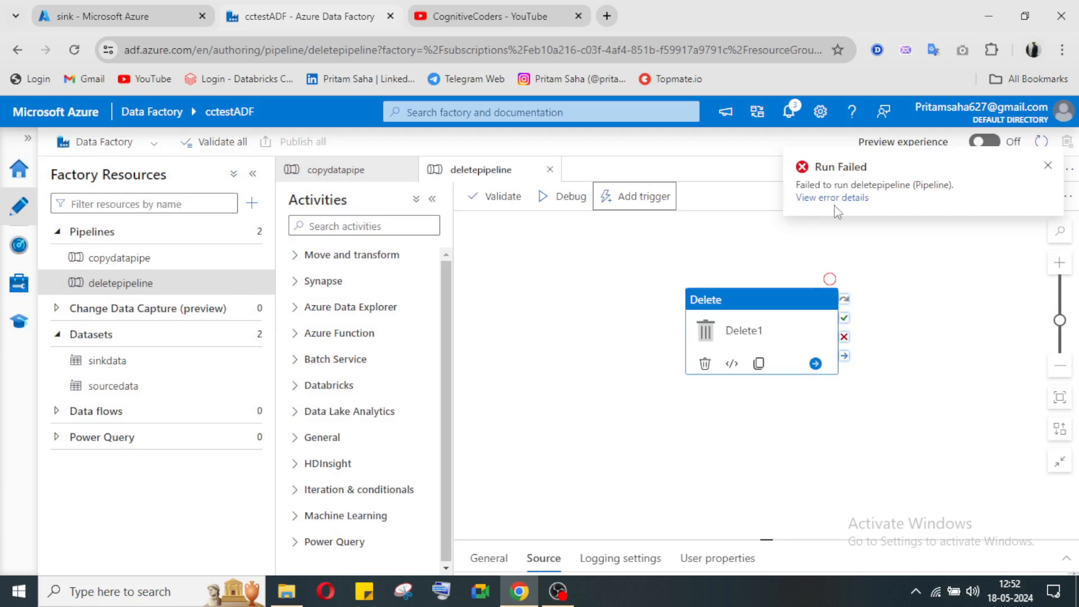
- Trigger another immediate run of deletepipeline without parameters
{"action": "left_click", "coordinate": [636, 196]}
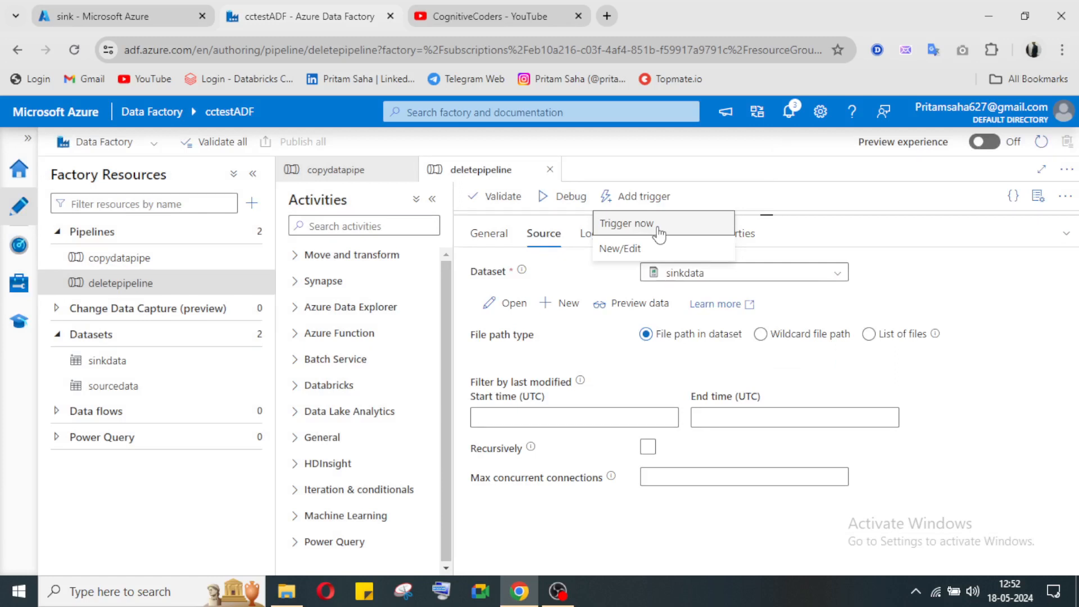
{"action": "left_click", "coordinate": [658, 233]}
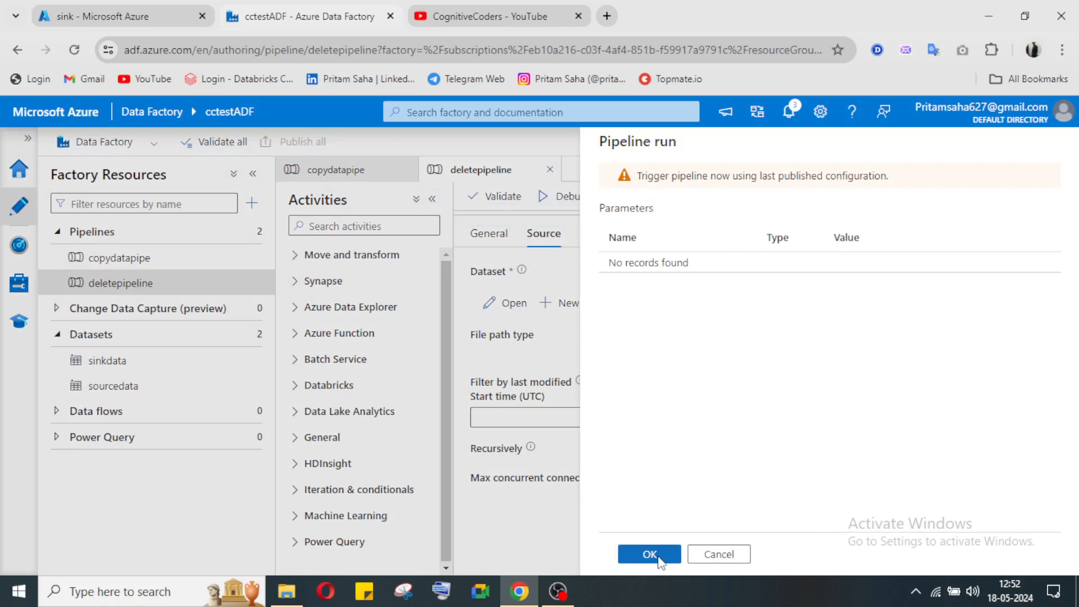
{"action": "left_click", "coordinate": [648, 554]}
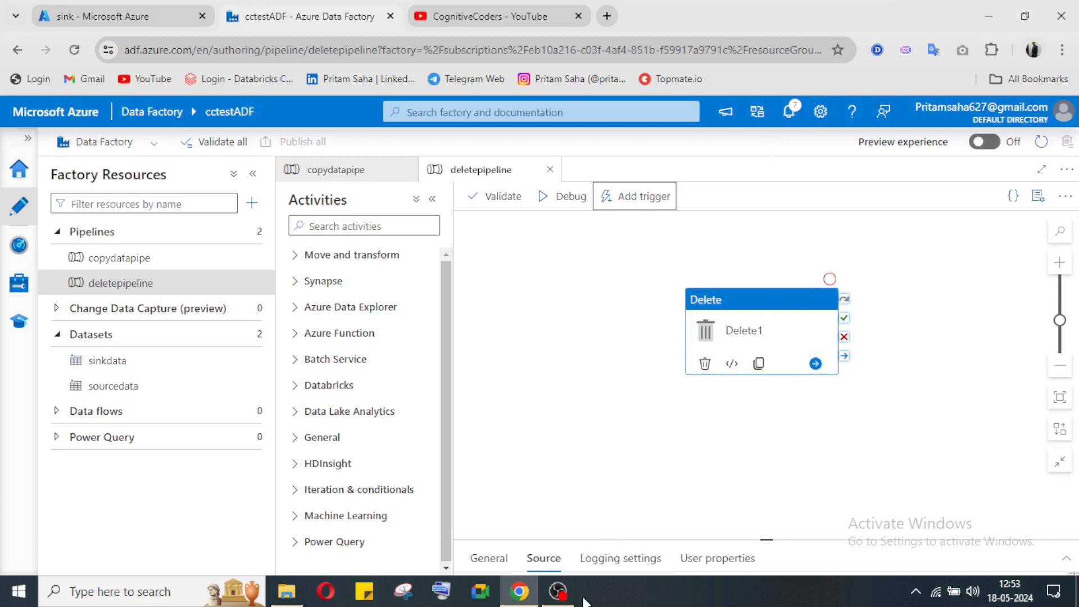
{"action": "left_click", "coordinate": [709, 558]}
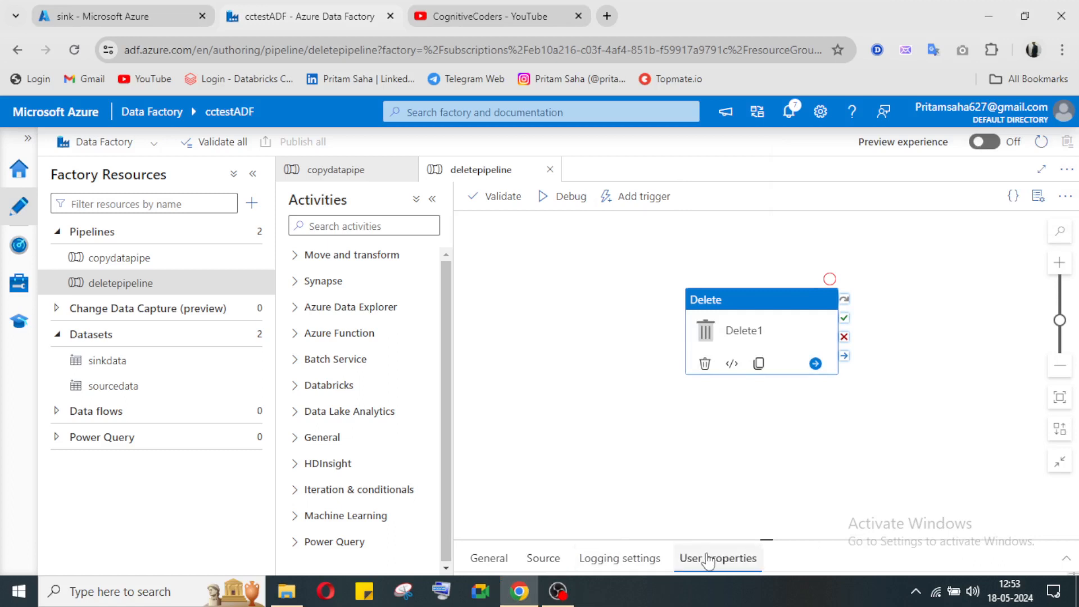
{"action": "left_click", "coordinate": [1059, 559]}
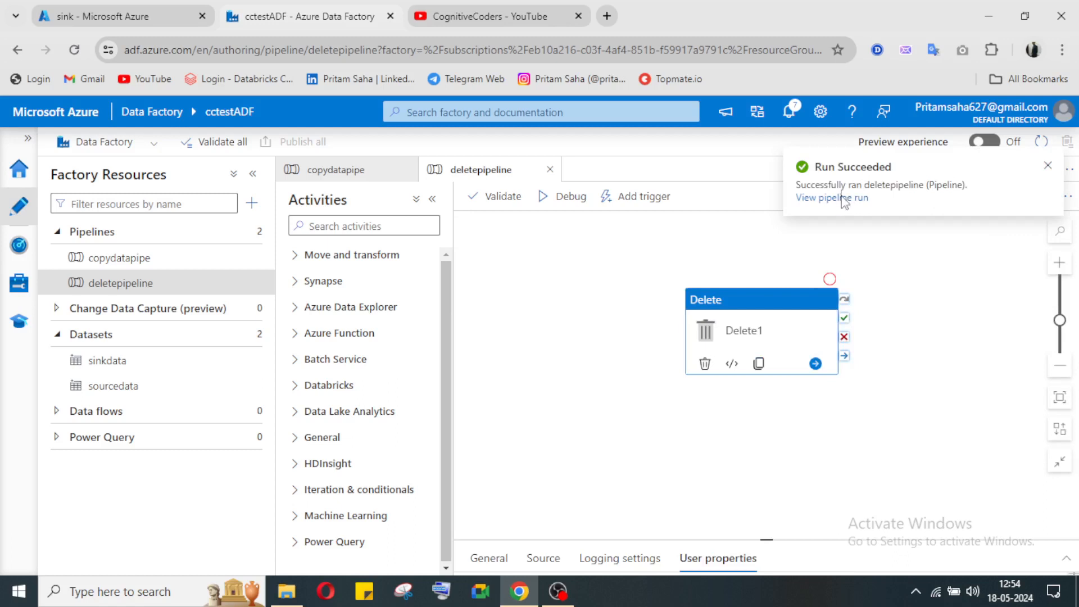
- Examine the latest deletepipeline run in the triggered pipeline runs and the filesDeleted value in Delete1's output
{"action": "left_click", "coordinate": [844, 198]}
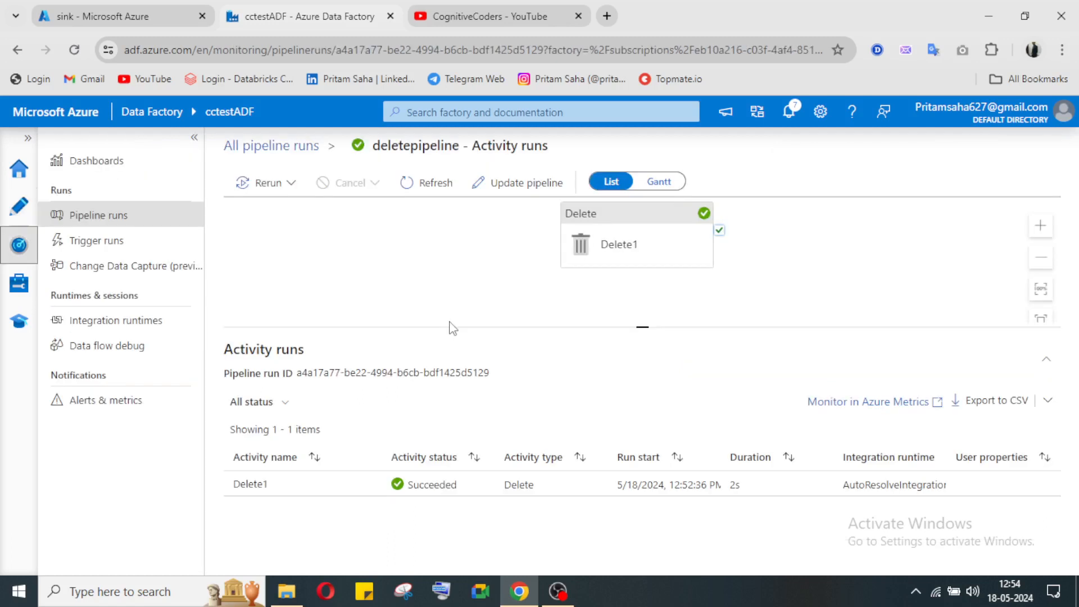
{"action": "left_click", "coordinate": [302, 151]}
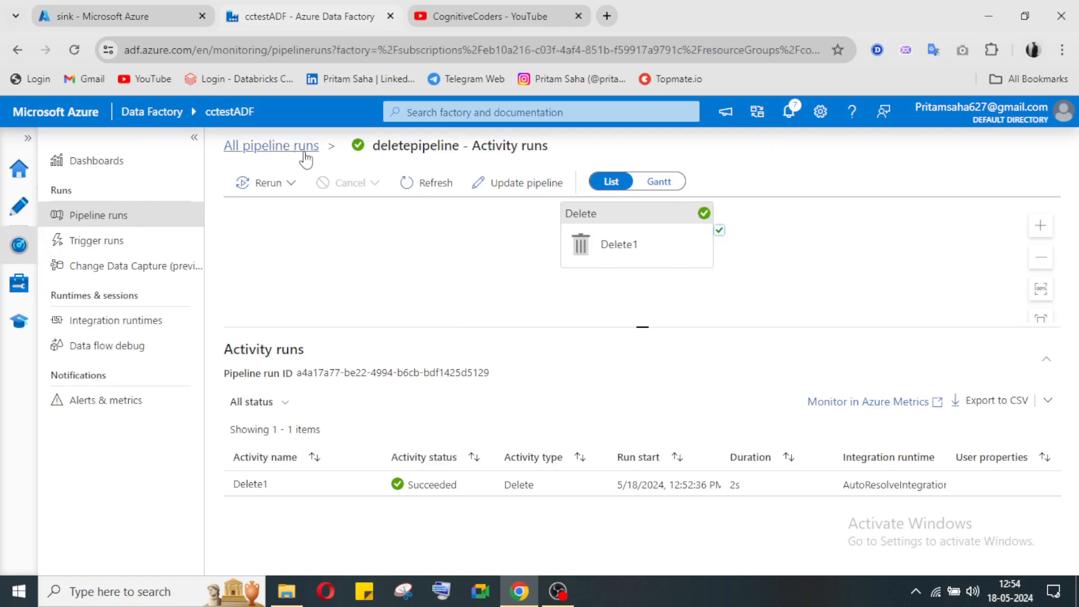
{"action": "left_click", "coordinate": [305, 147]}
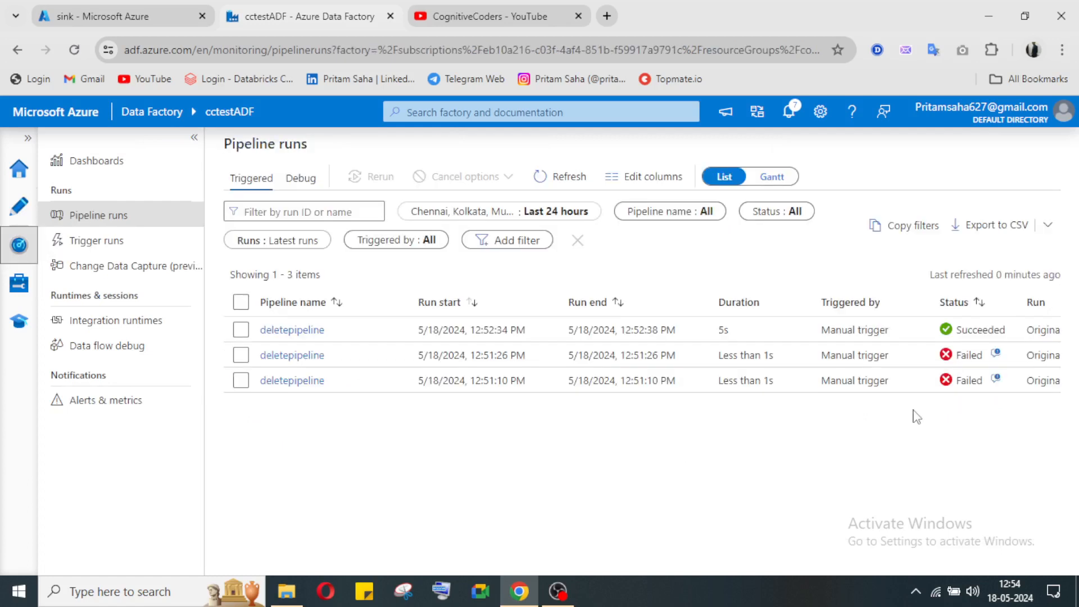
{"action": "left_click", "coordinate": [300, 331]}
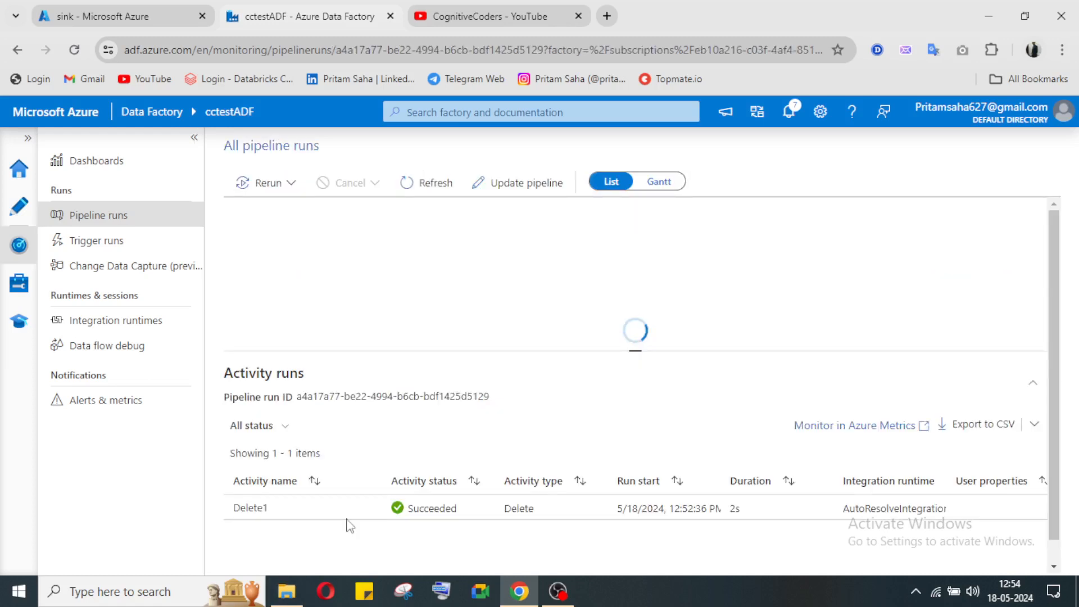
{"action": "left_click", "coordinate": [363, 484]}
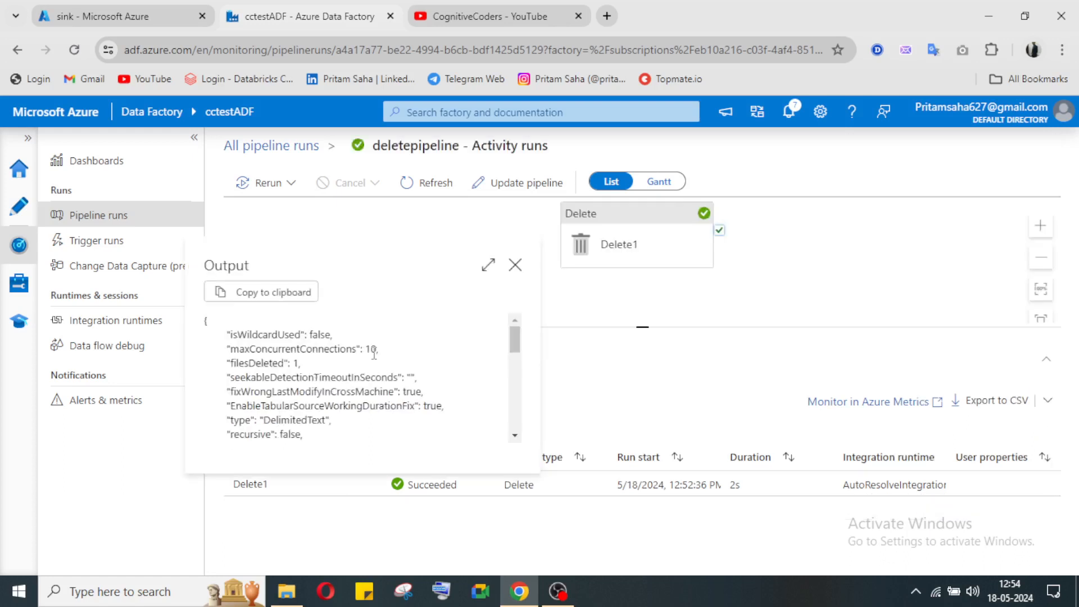
{"action": "double_click", "coordinate": [295, 363]}
- Refresh the sink container in the Azure portal and open the log file inside its generated folder
{"action": "left_click", "coordinate": [172, 11]}
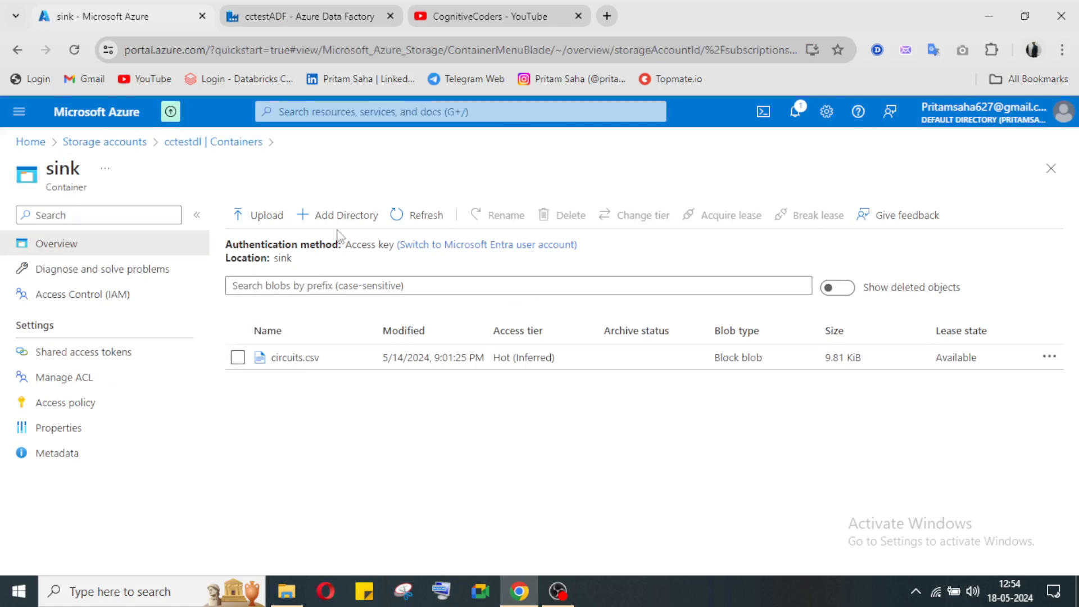
{"action": "left_click", "coordinate": [423, 219]}
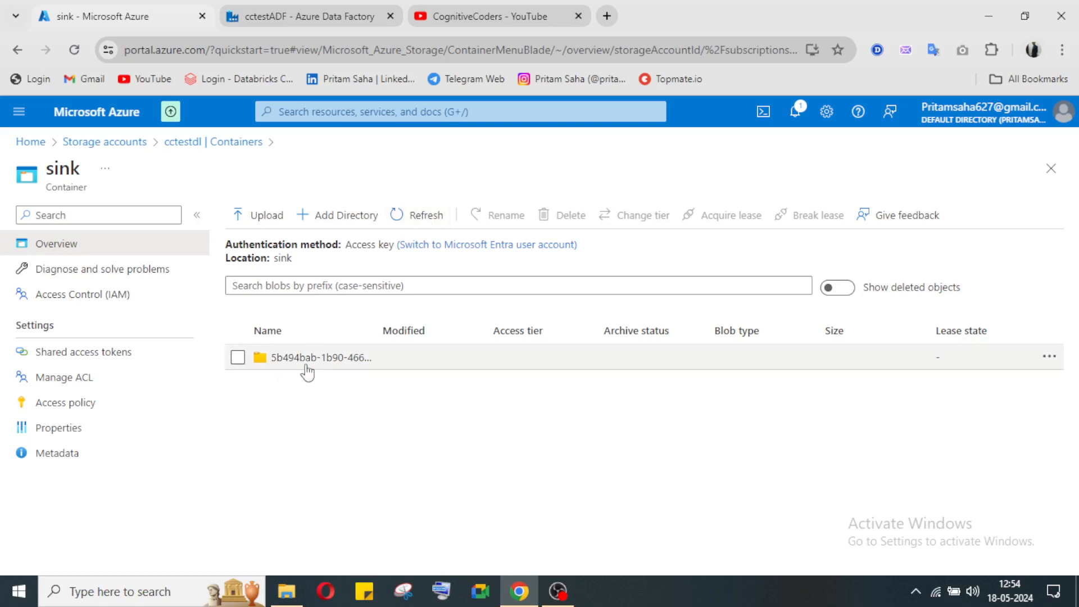
{"action": "left_click", "coordinate": [266, 363]}
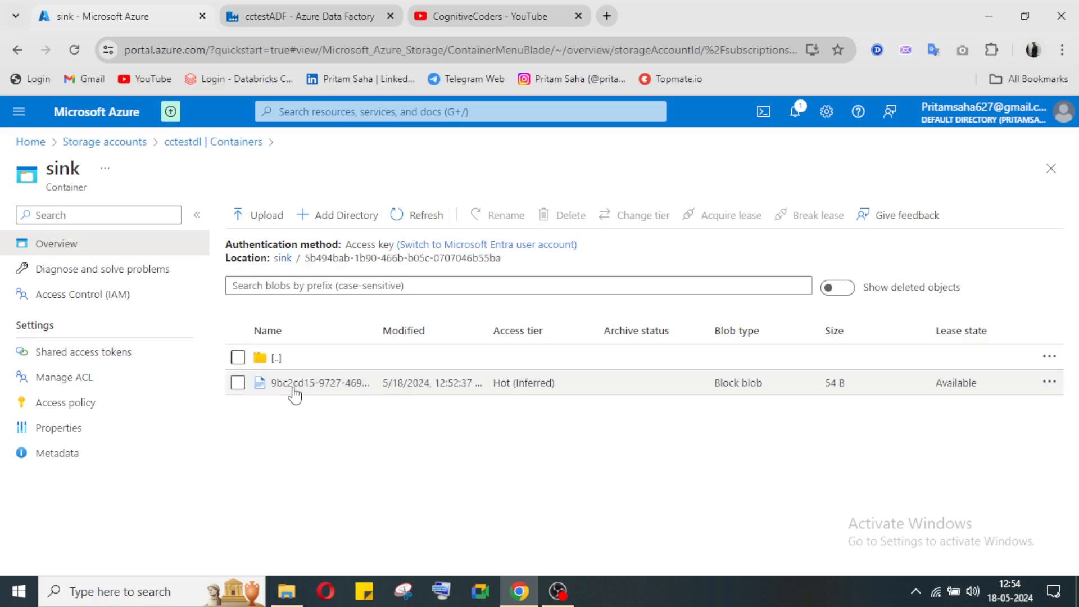
{"action": "left_click", "coordinate": [295, 384]}
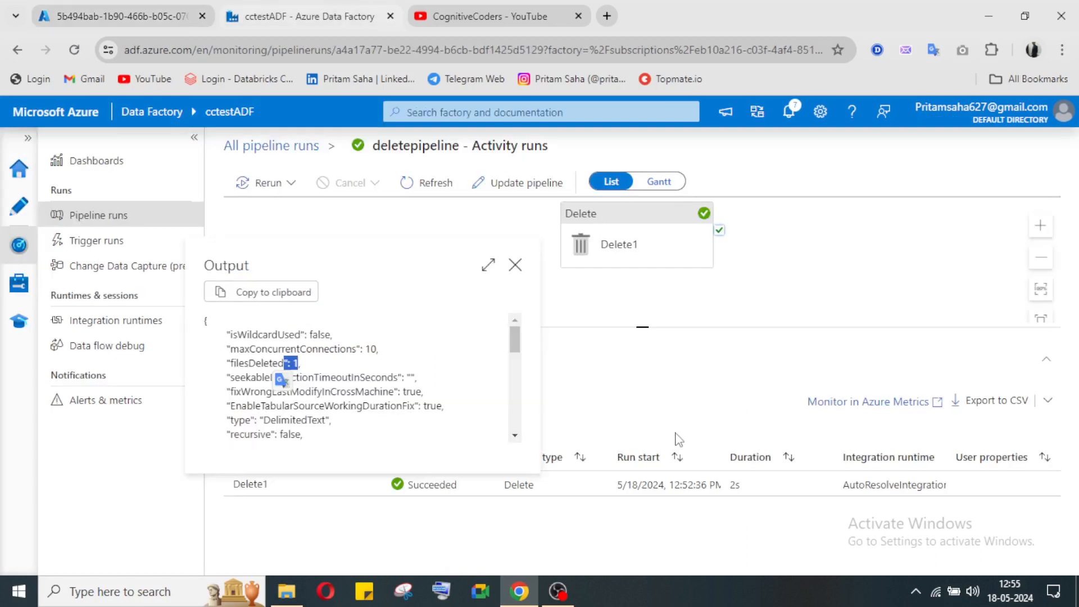
- Return to authoring deletepipeline in Data Factory and review the Delete activity's logging settings
{"action": "left_click", "coordinate": [12, 215]}
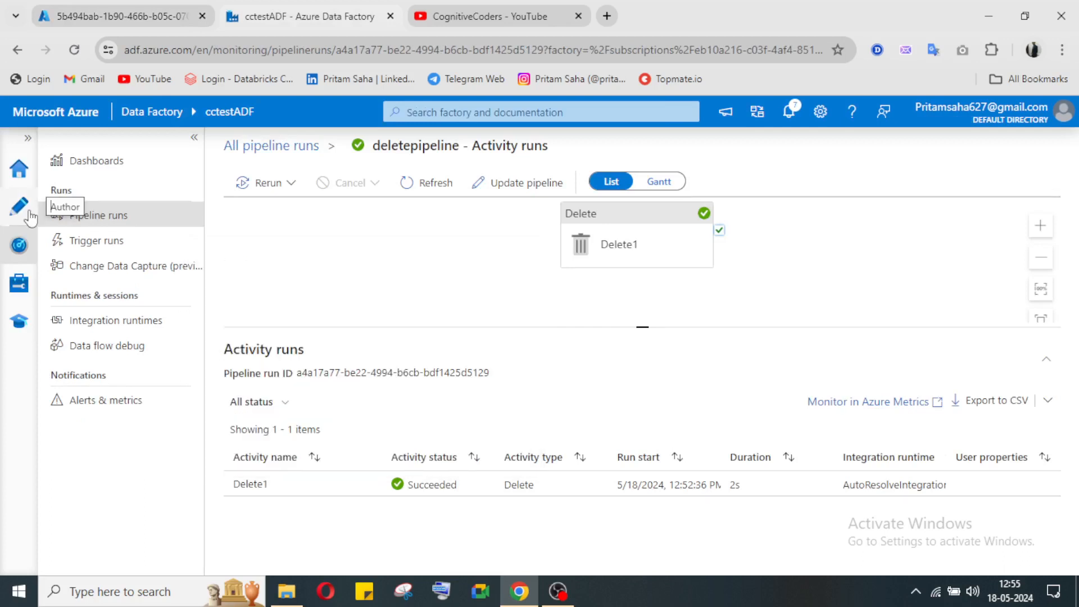
{"action": "left_click", "coordinate": [30, 216]}
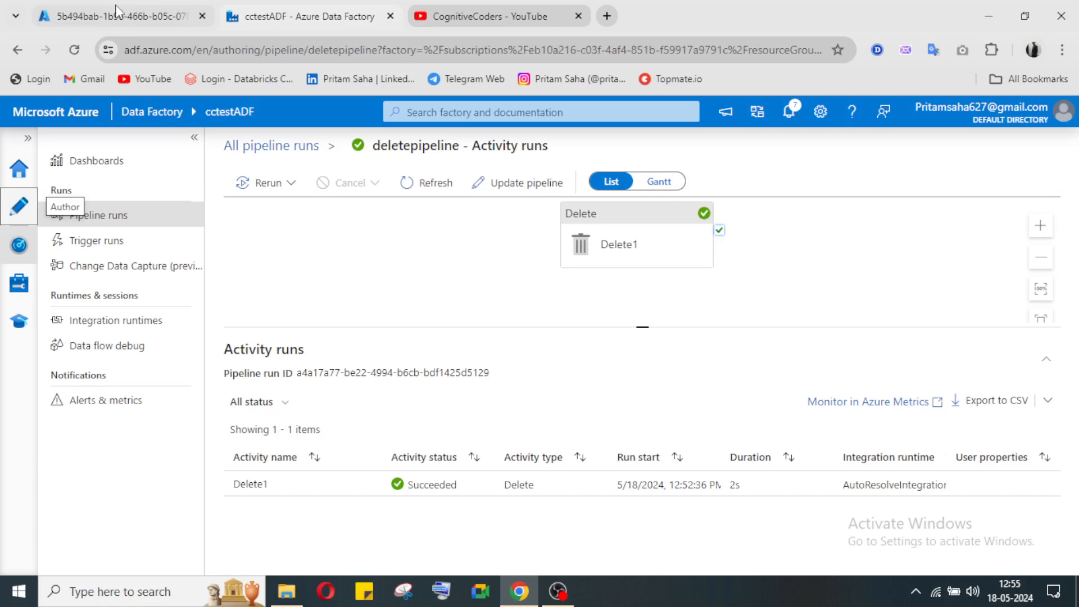
{"action": "left_click", "coordinate": [23, 208]}
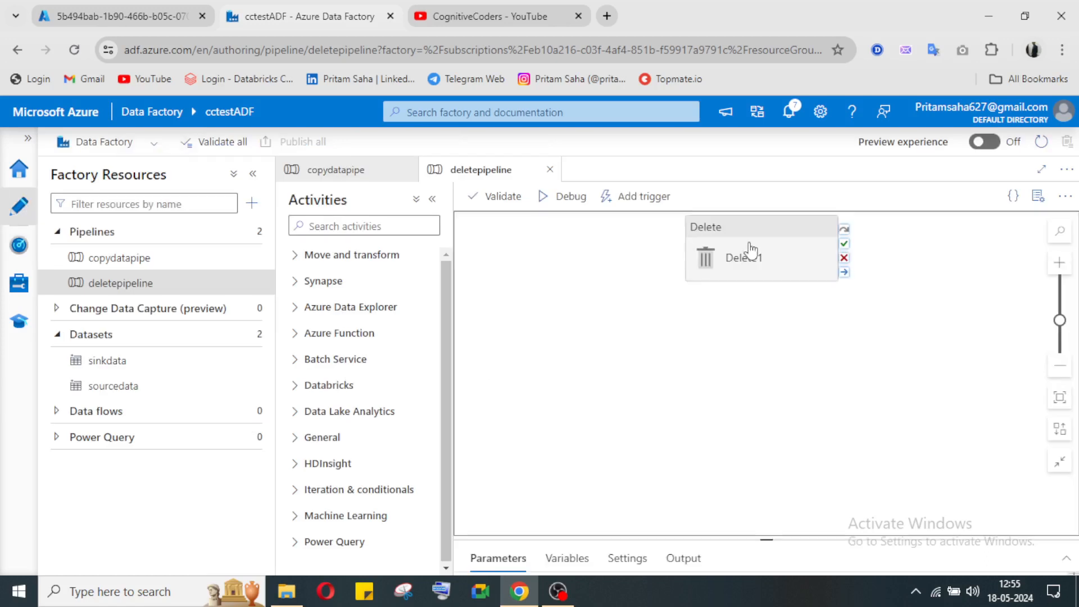
{"action": "double_click", "coordinate": [750, 250]}
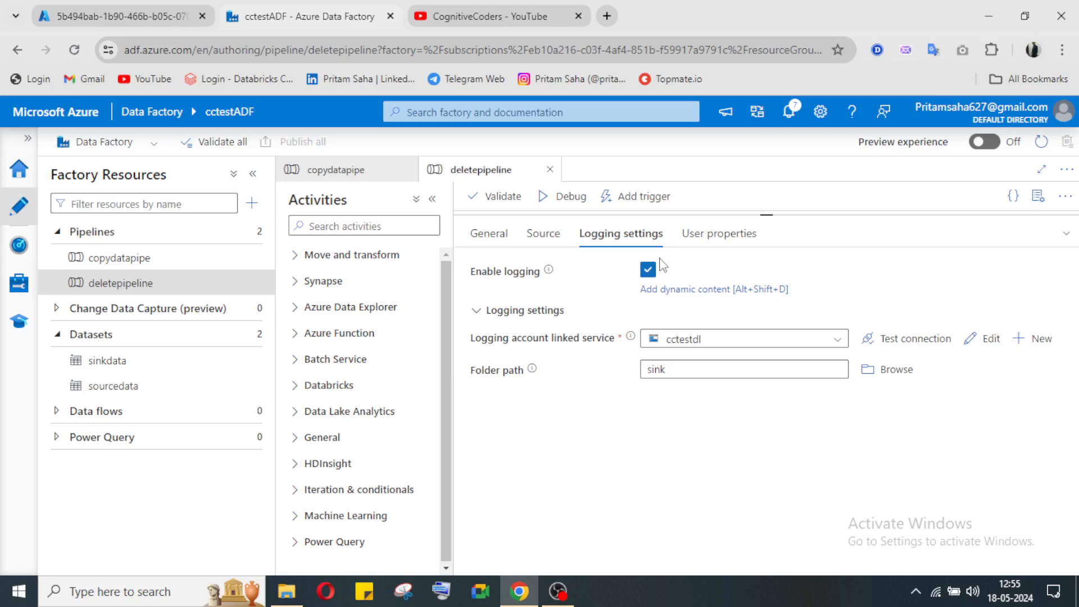
- Download the log CSV from the sink container and open it in Excel, dismissing the Office activation wizard
{"action": "key", "text": "ctrl+shift+Tab"}
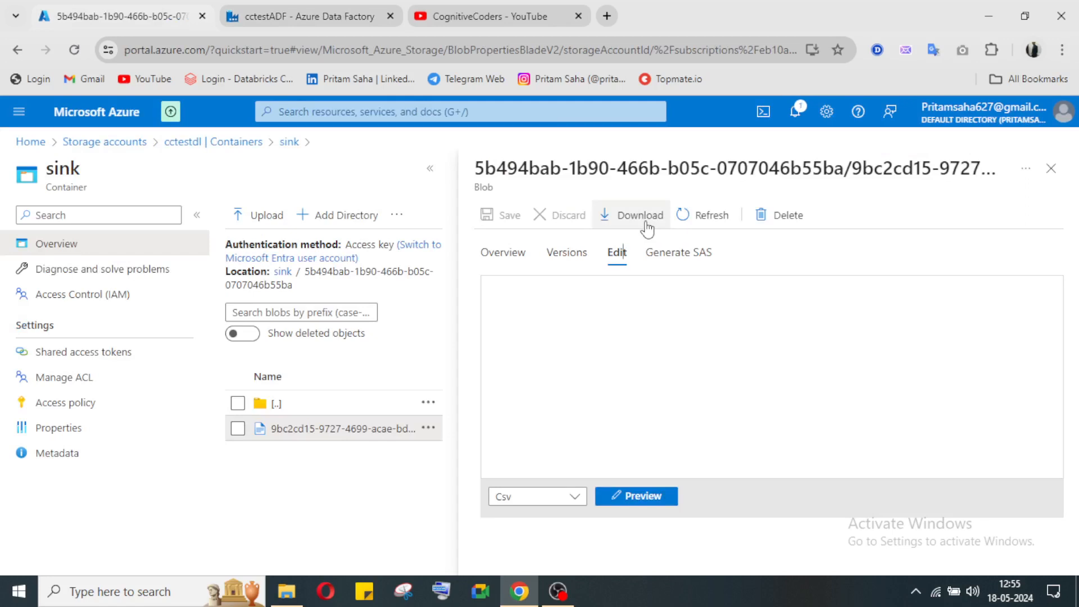
{"action": "left_click", "coordinate": [668, 258]}
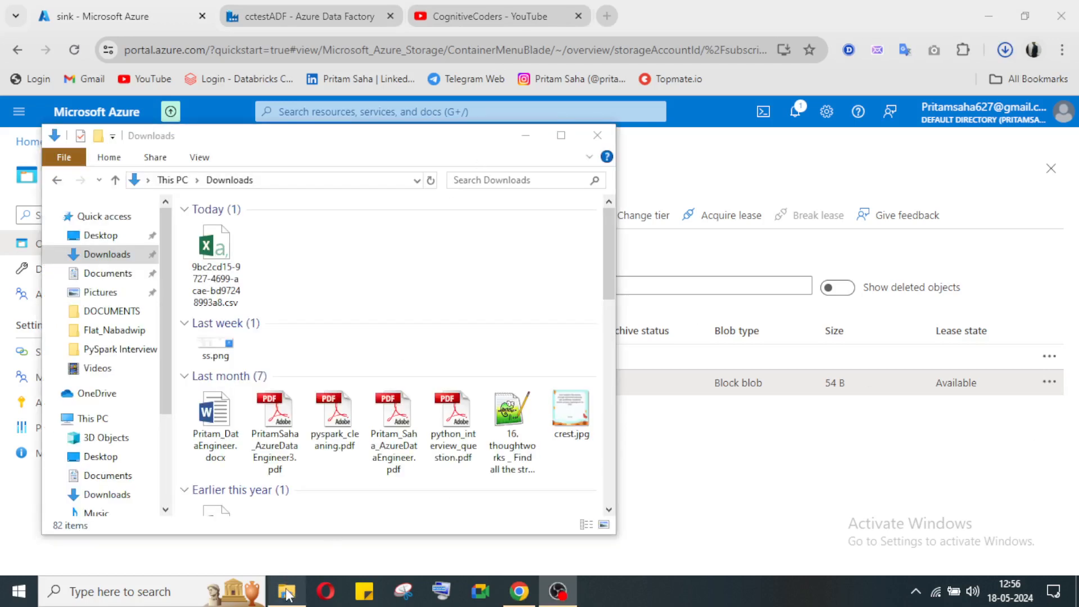
{"action": "double_click", "coordinate": [221, 274]}
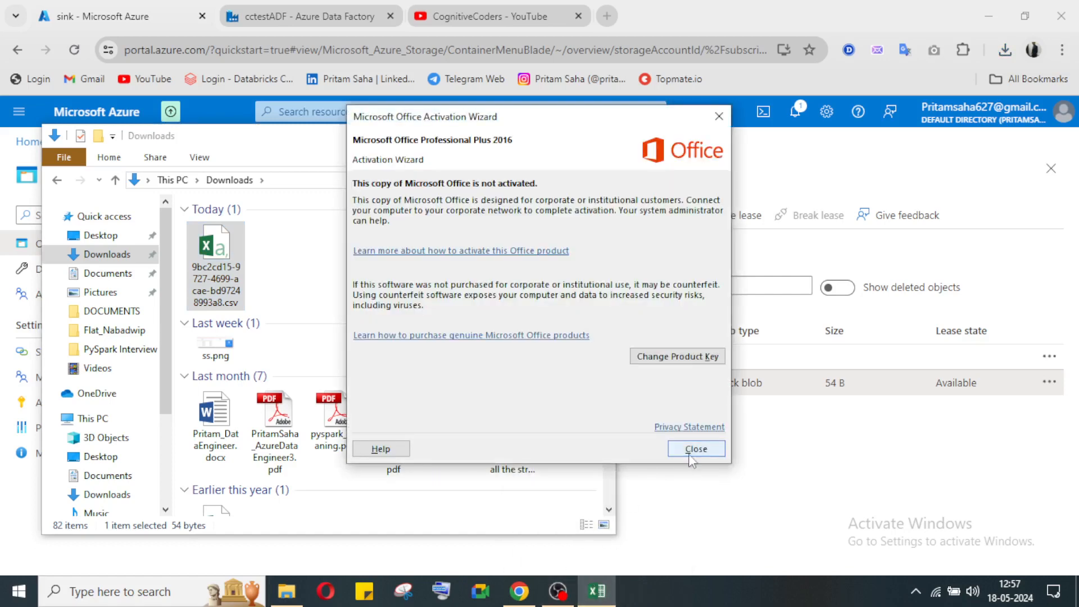
{"action": "left_click", "coordinate": [690, 454]}
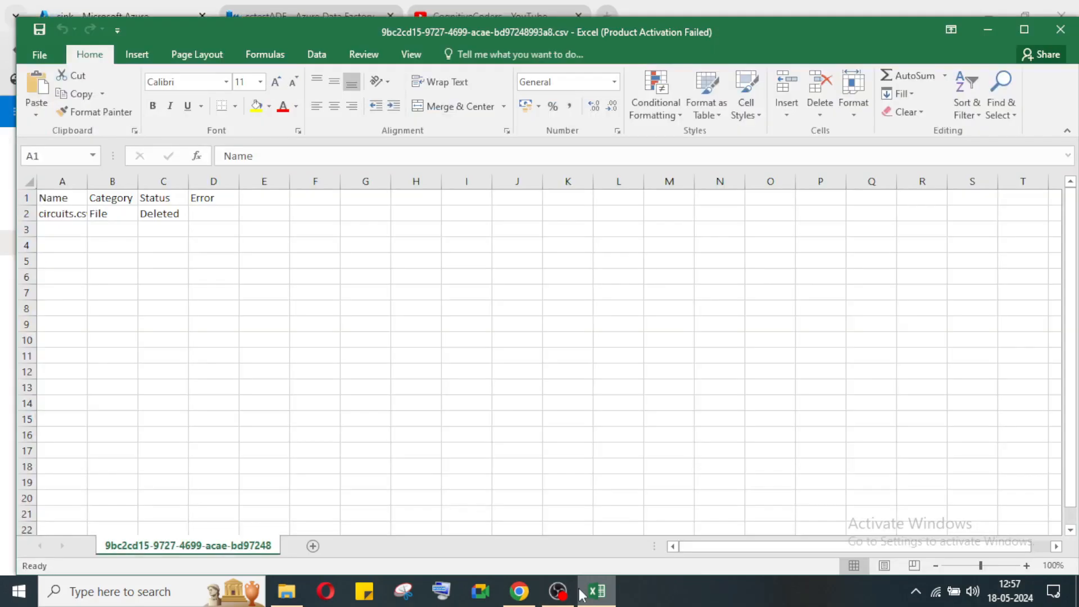
- Examine the log's Name, Category, Status and Error columns with the Name column autofitted, and close the workbook
{"action": "left_click_drag", "start_coordinate": [49, 198], "coordinate": [163, 230]}
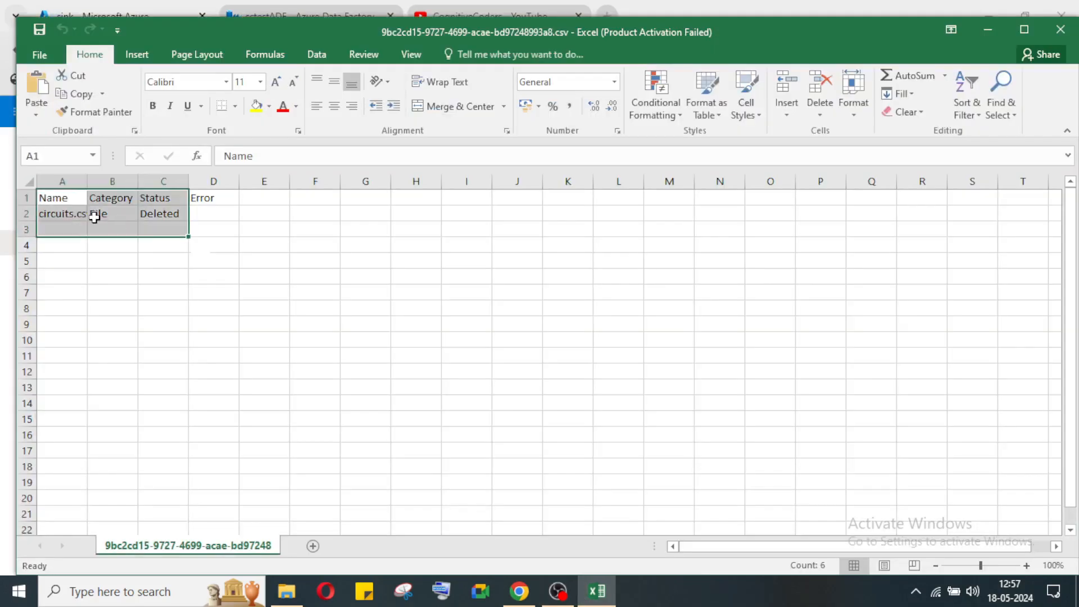
{"action": "double_click", "coordinate": [86, 181]}
{"action": "left_click", "coordinate": [125, 216]}
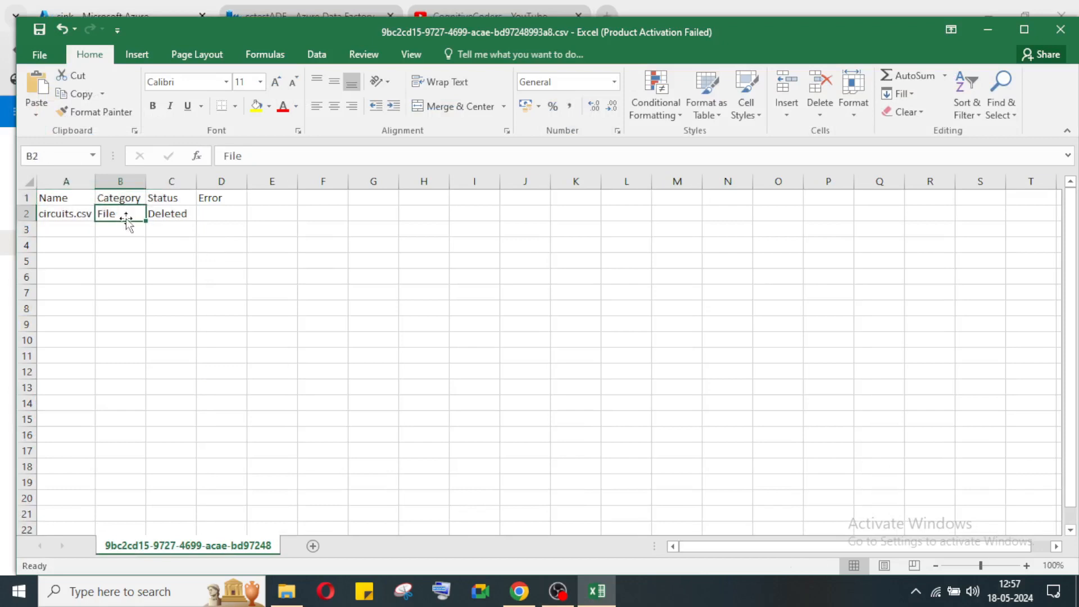
{"action": "left_click", "coordinate": [173, 216]}
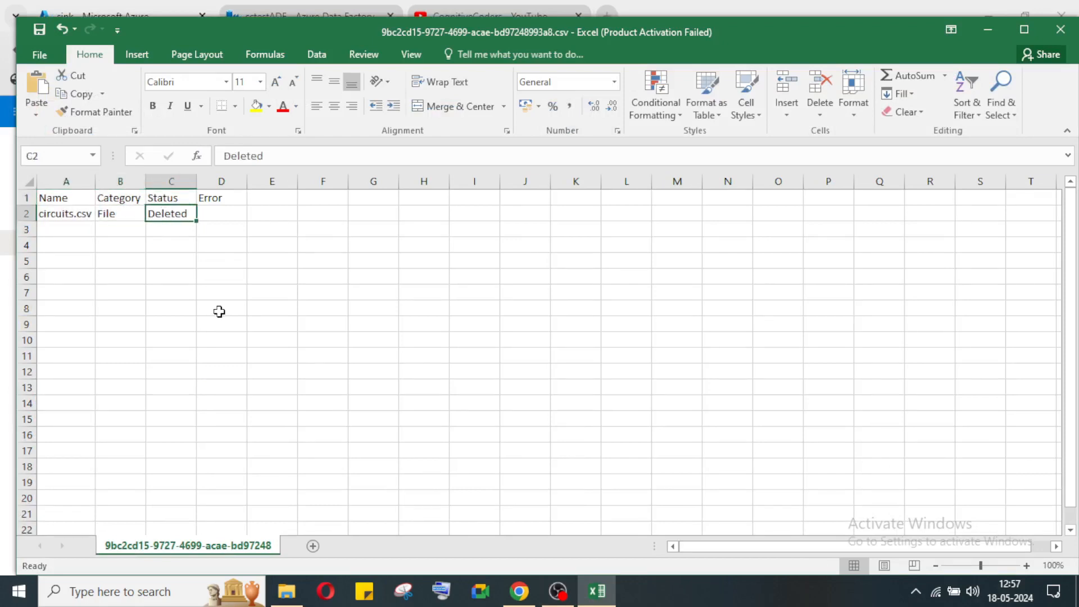
{"action": "left_click_drag", "start_coordinate": [51, 202], "coordinate": [222, 309]}
{"action": "left_click", "coordinate": [250, 260]}
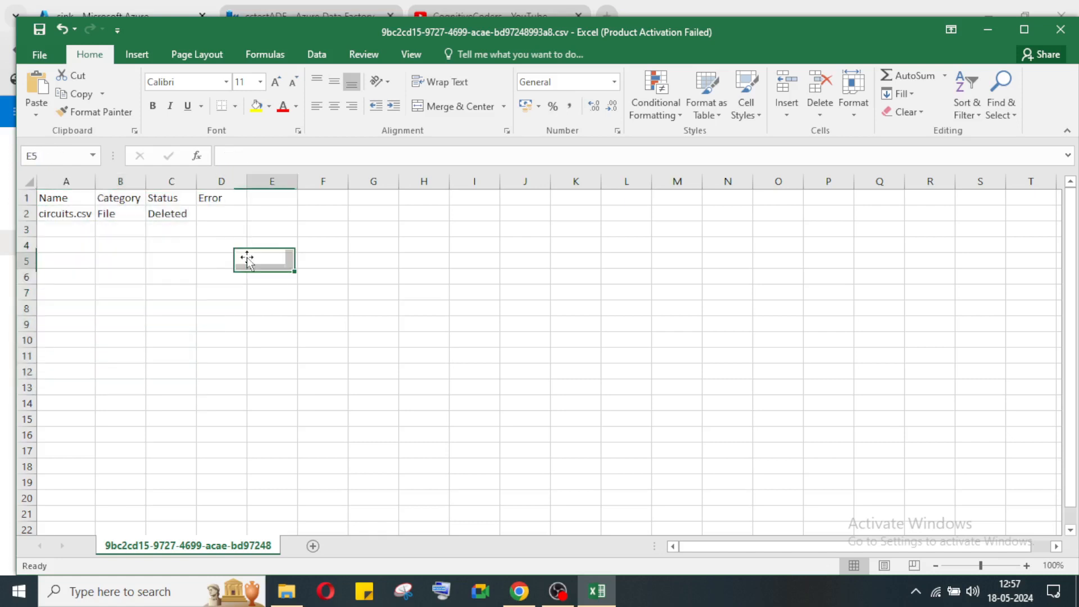
{"action": "left_click_drag", "start_coordinate": [53, 200], "coordinate": [214, 382]}
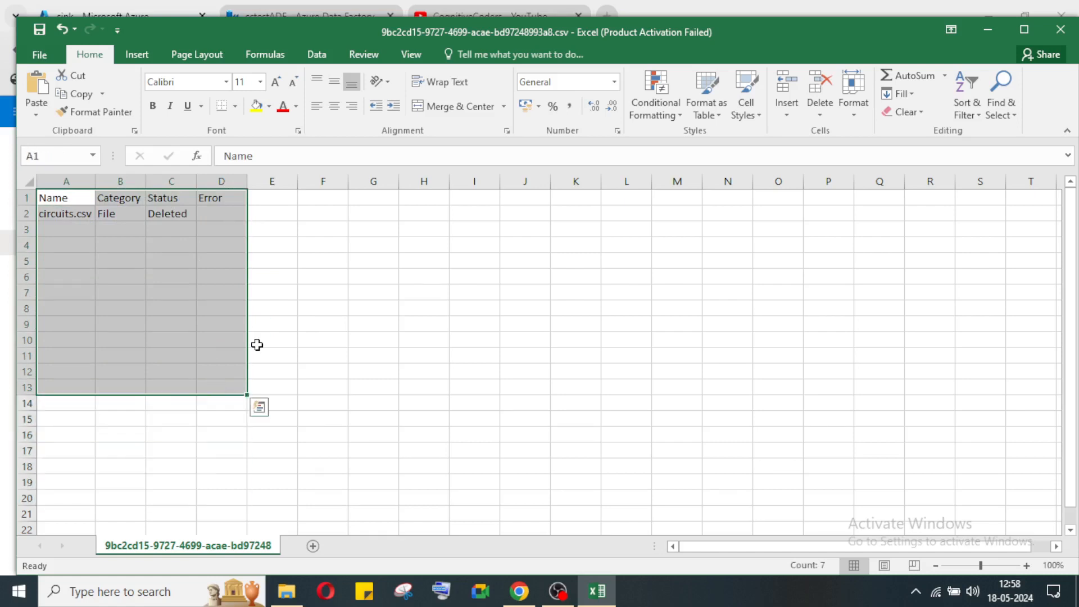
{"action": "left_click", "coordinate": [337, 308]}
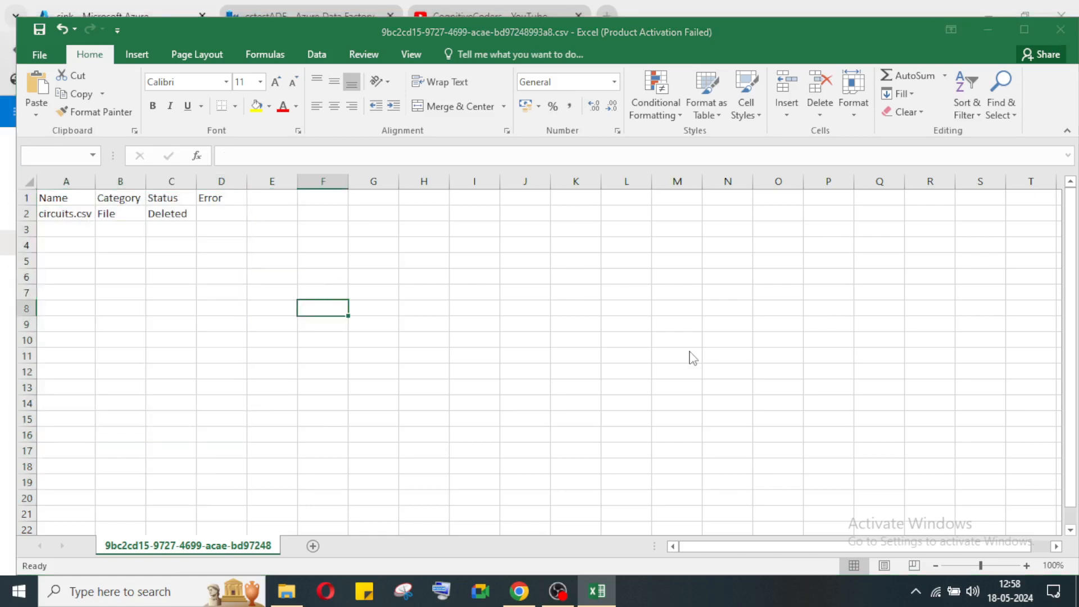
{"action": "left_click", "coordinate": [544, 319]}
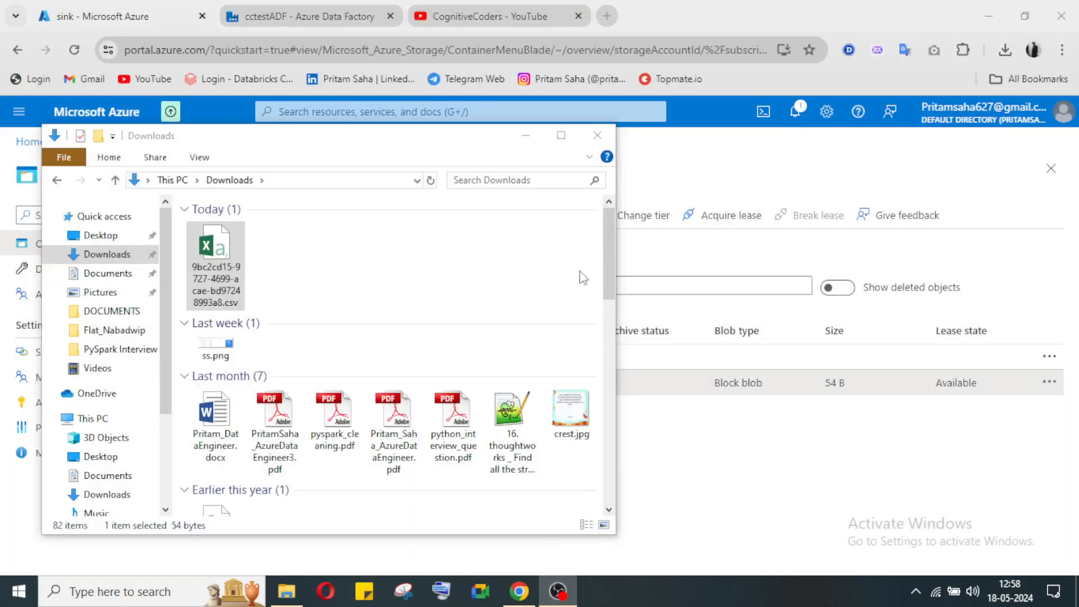
- Switch back to deletepipeline in Azure Data Factory and collapse the Delete activity's settings pane
{"action": "left_click", "coordinate": [518, 591]}
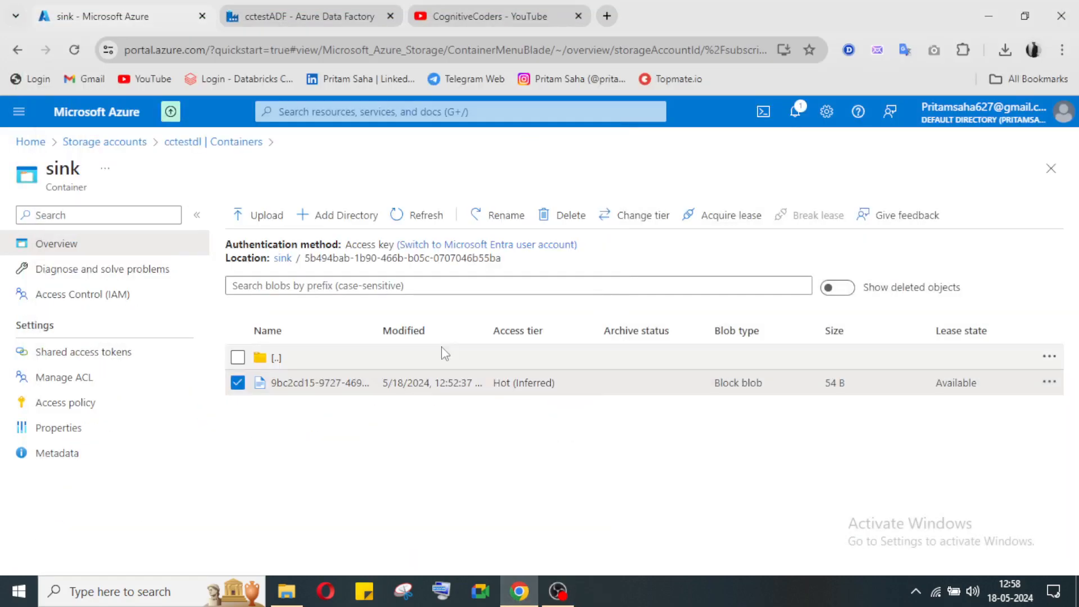
{"action": "left_click", "coordinate": [346, 18]}
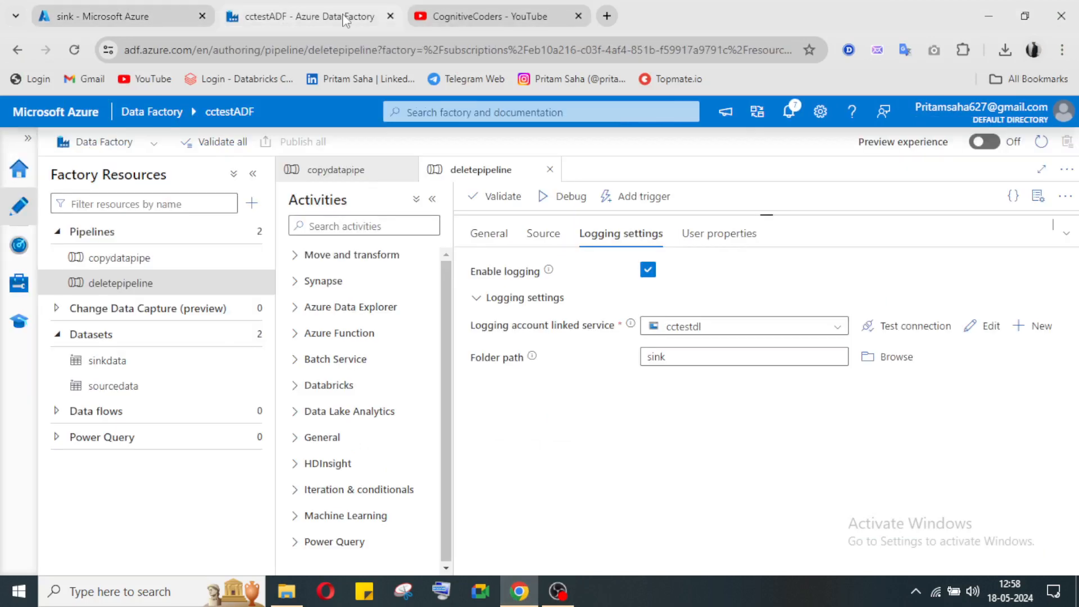
{"action": "left_click", "coordinate": [1064, 238]}
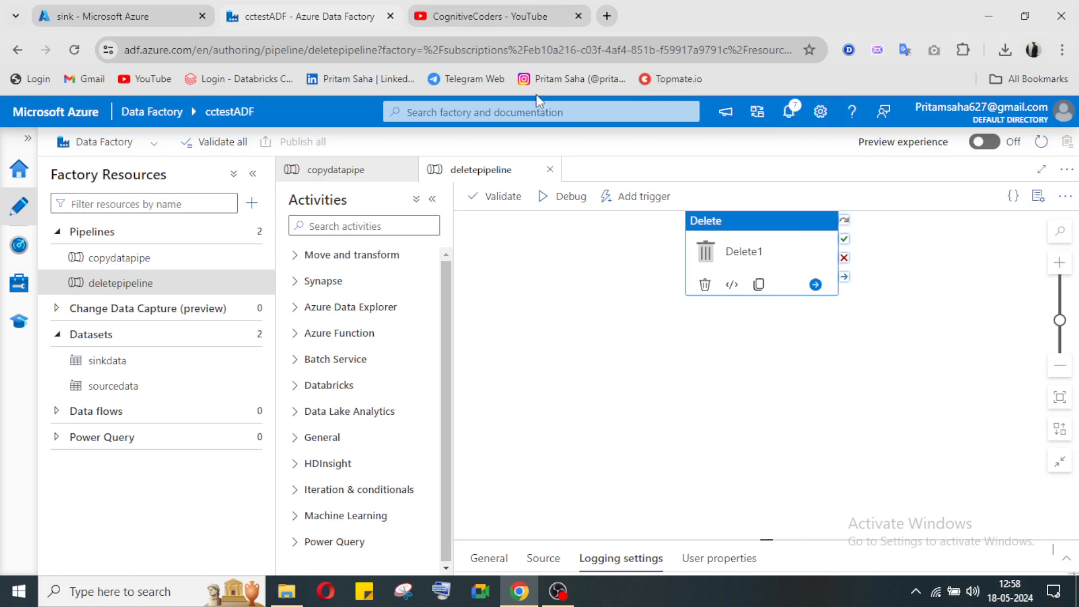
{"action": "left_click", "coordinate": [511, 5]}
{"action": "left_click", "coordinate": [561, 594]}
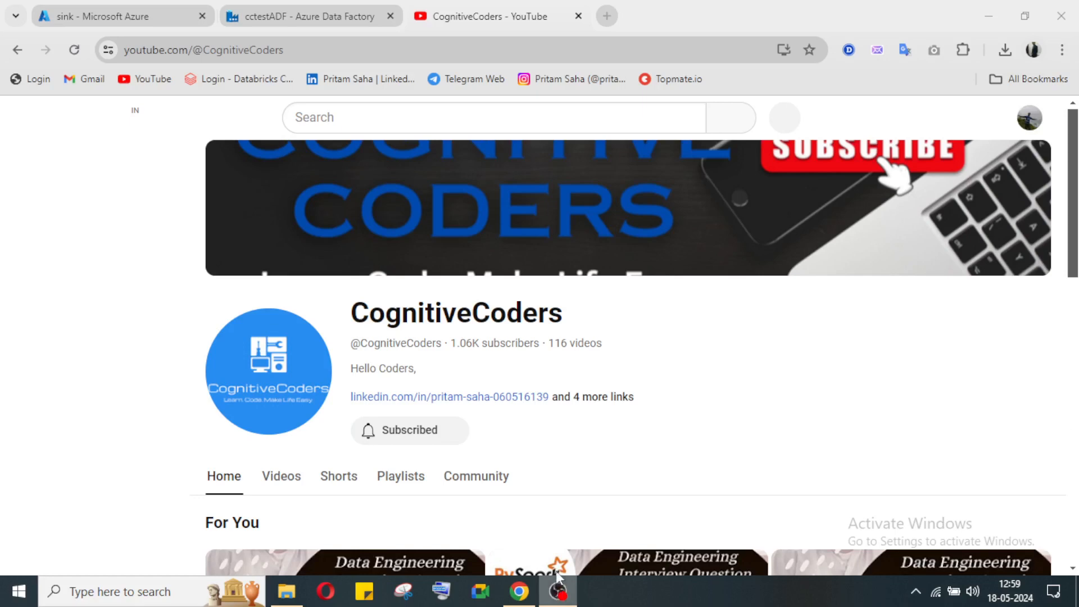
{"action": "left_click", "coordinate": [557, 587]}
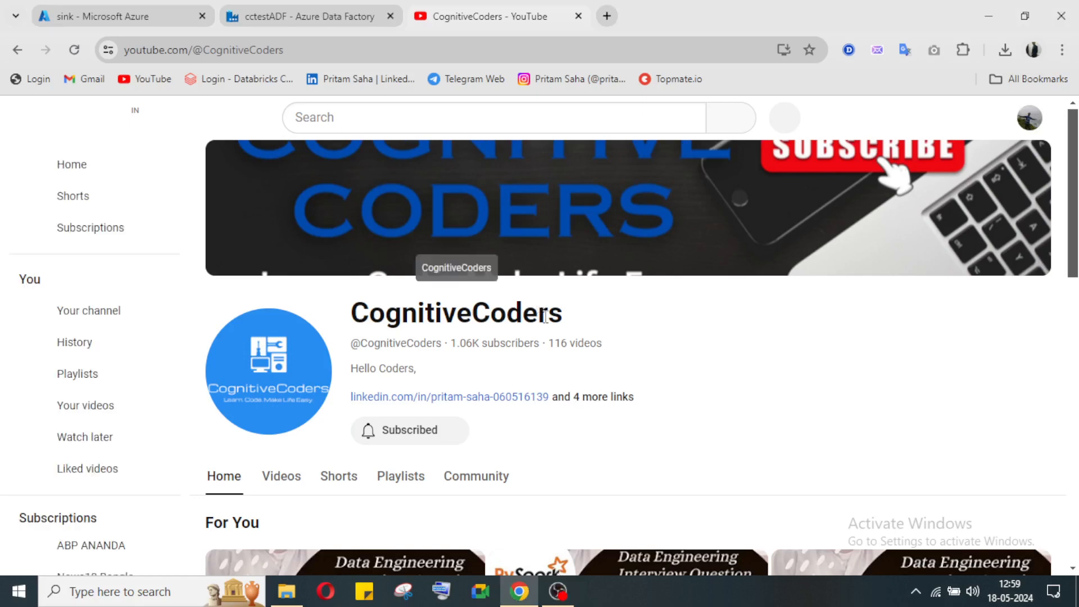